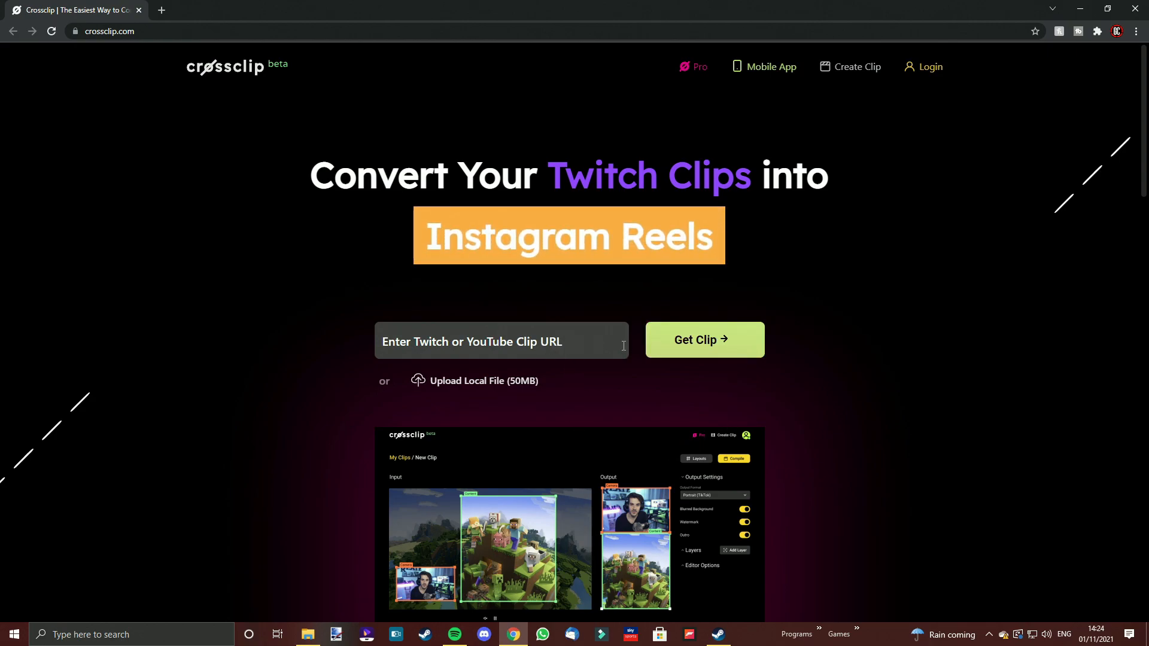
Scroll through the Crossclip homepage to review how it converts Twitch clips for mobile platforms
scroll(551, 330, "down", 2)
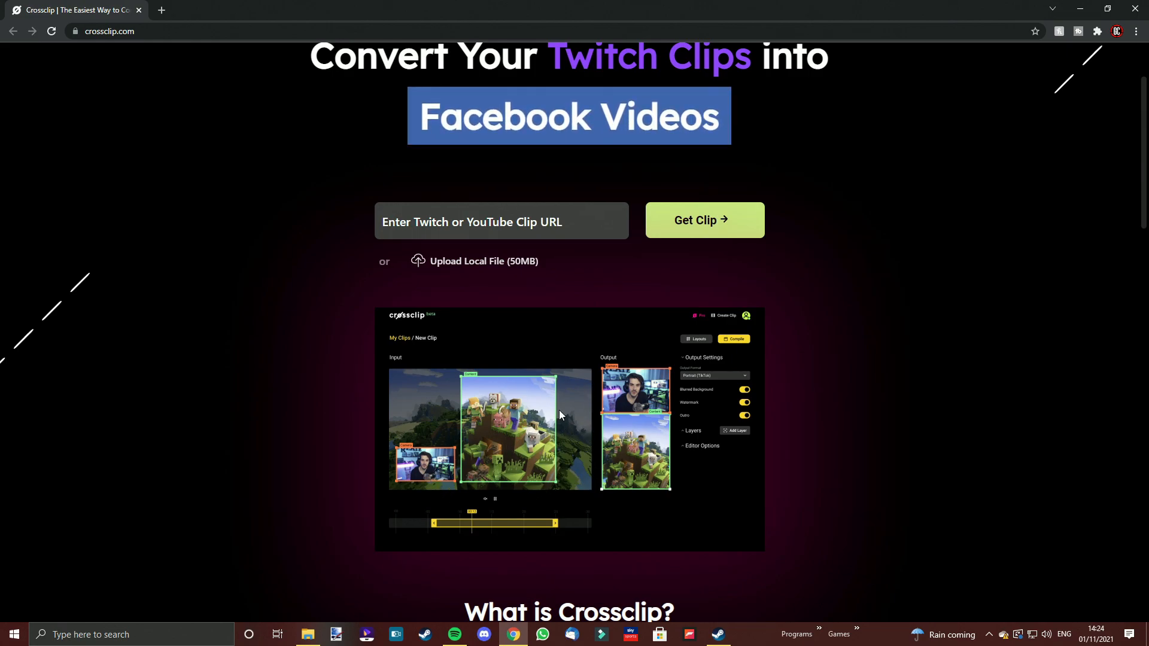
scroll(643, 412, "down", 2)
scroll(644, 413, "down", 2)
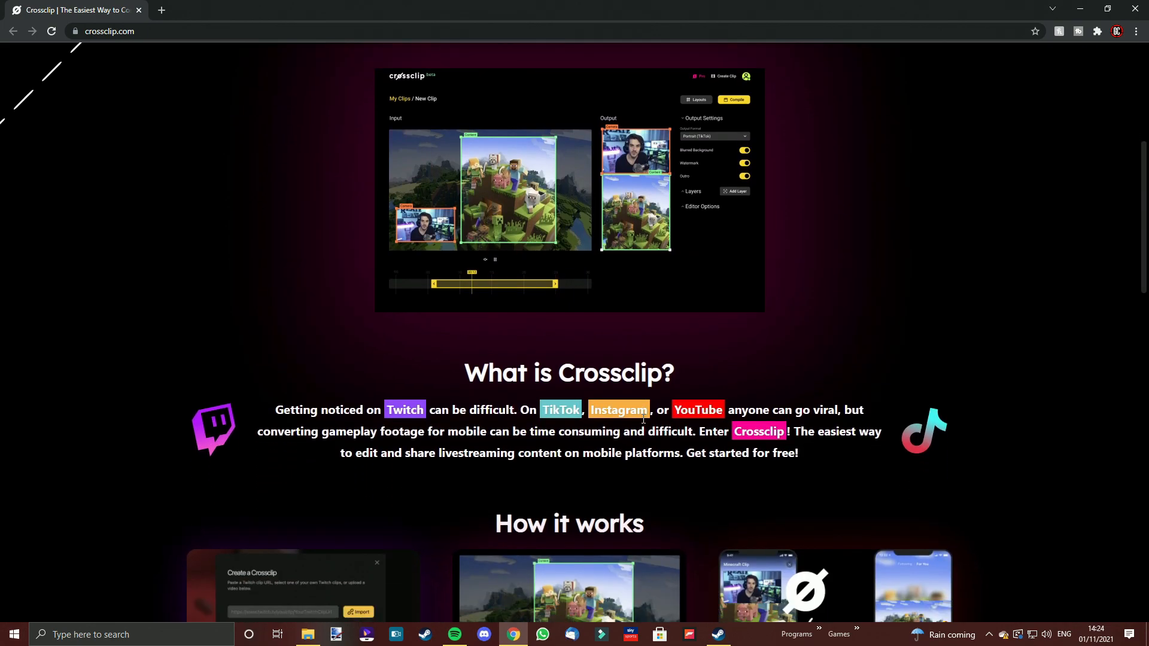
scroll(655, 385, "down", 1)
scroll(654, 387, "down", 1)
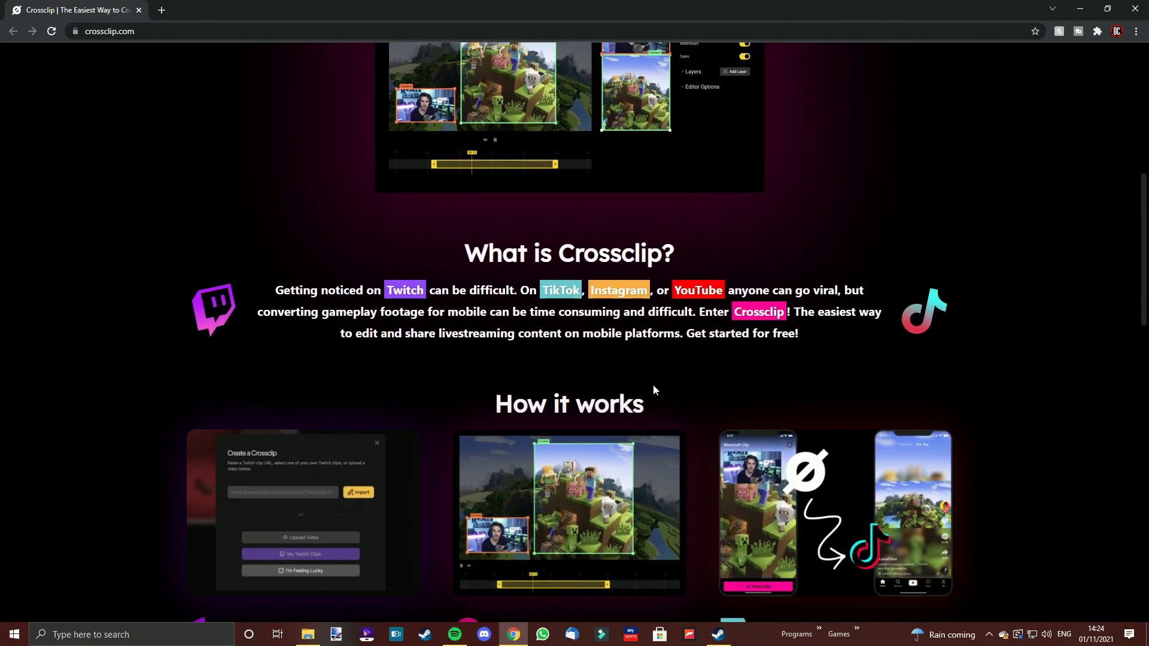
scroll(653, 388, "down", 1)
scroll(652, 390, "down", 1)
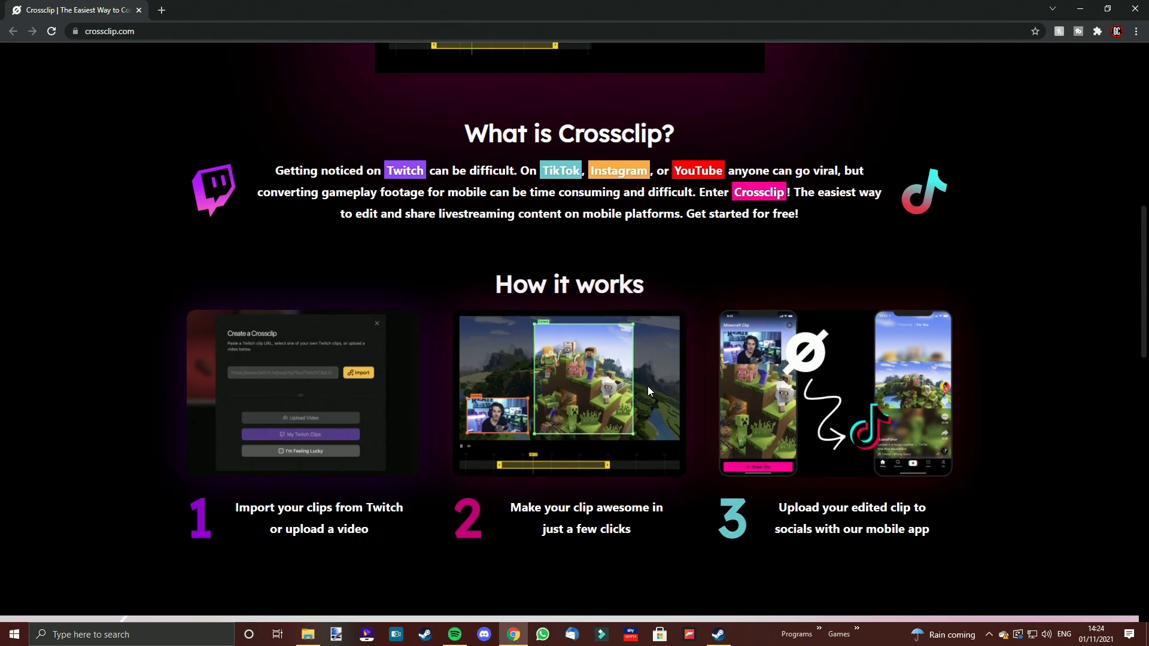
scroll(648, 390, "up", 1)
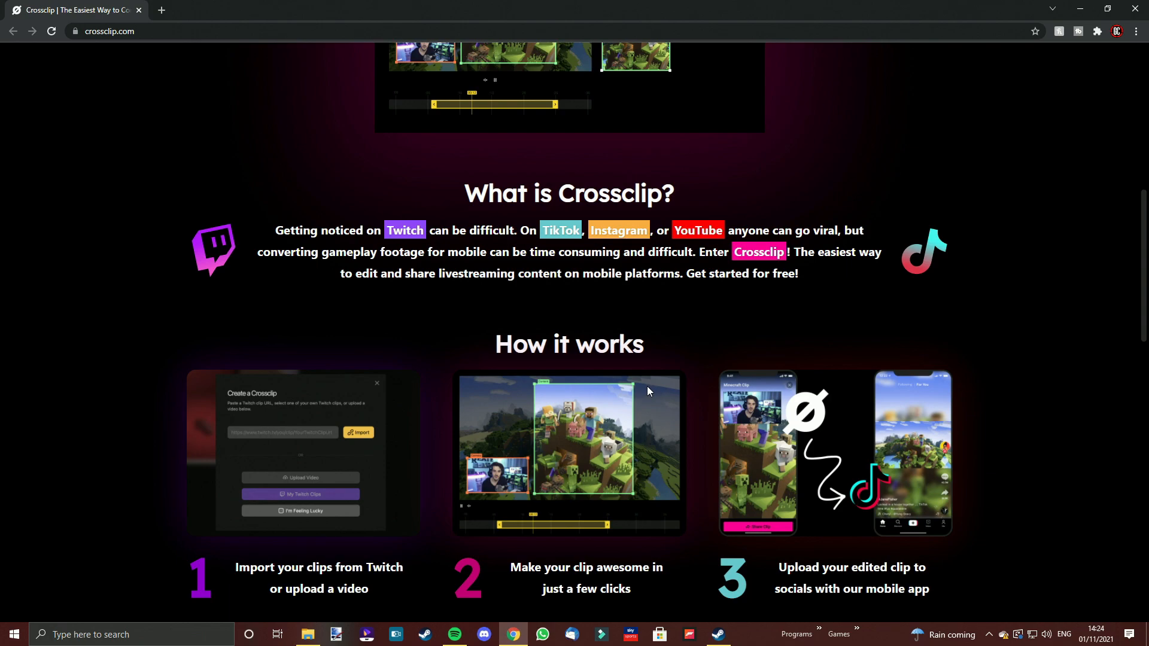
scroll(657, 367, "up", 5)
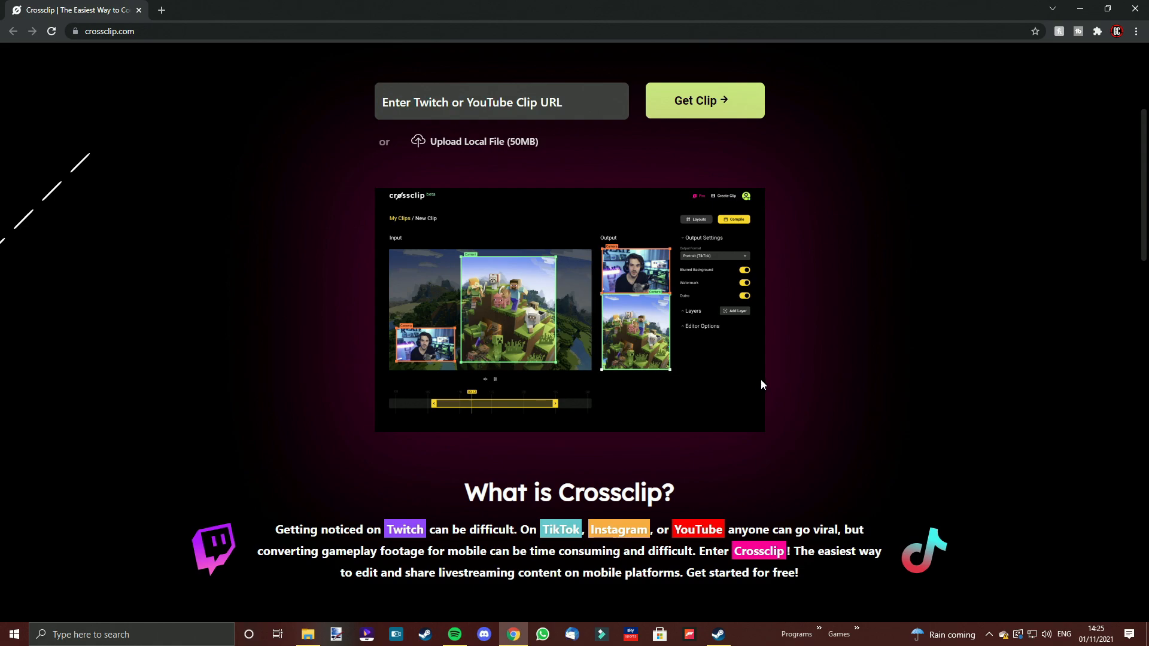
scroll(762, 381, "up", 4)
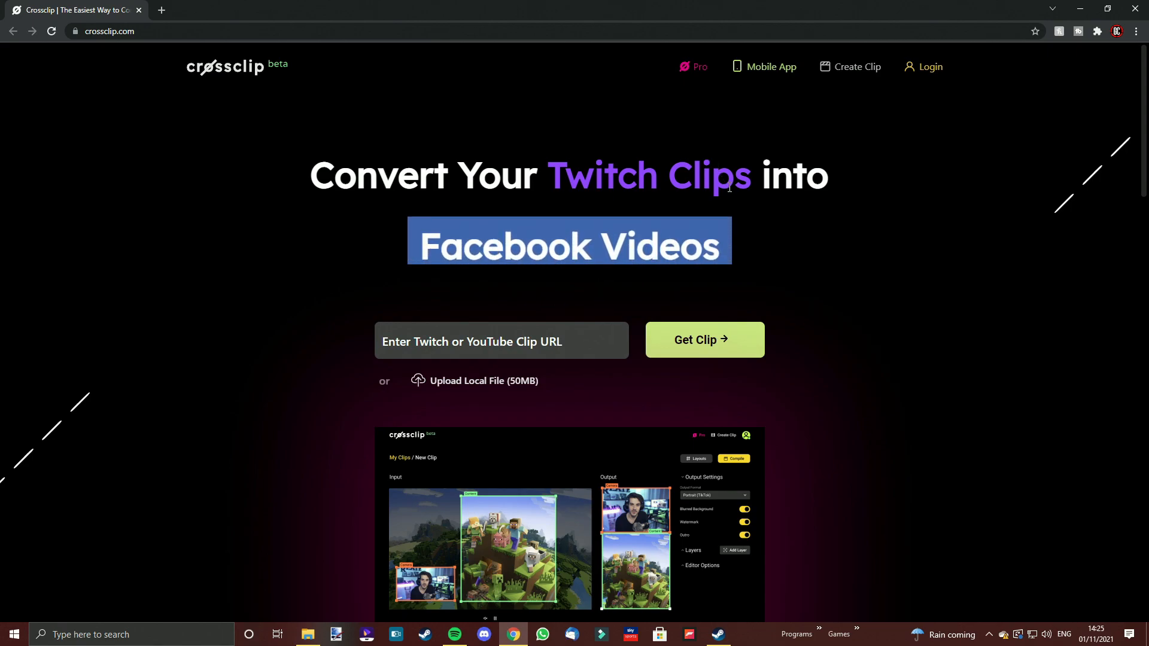
scroll(692, 240, "down", 6)
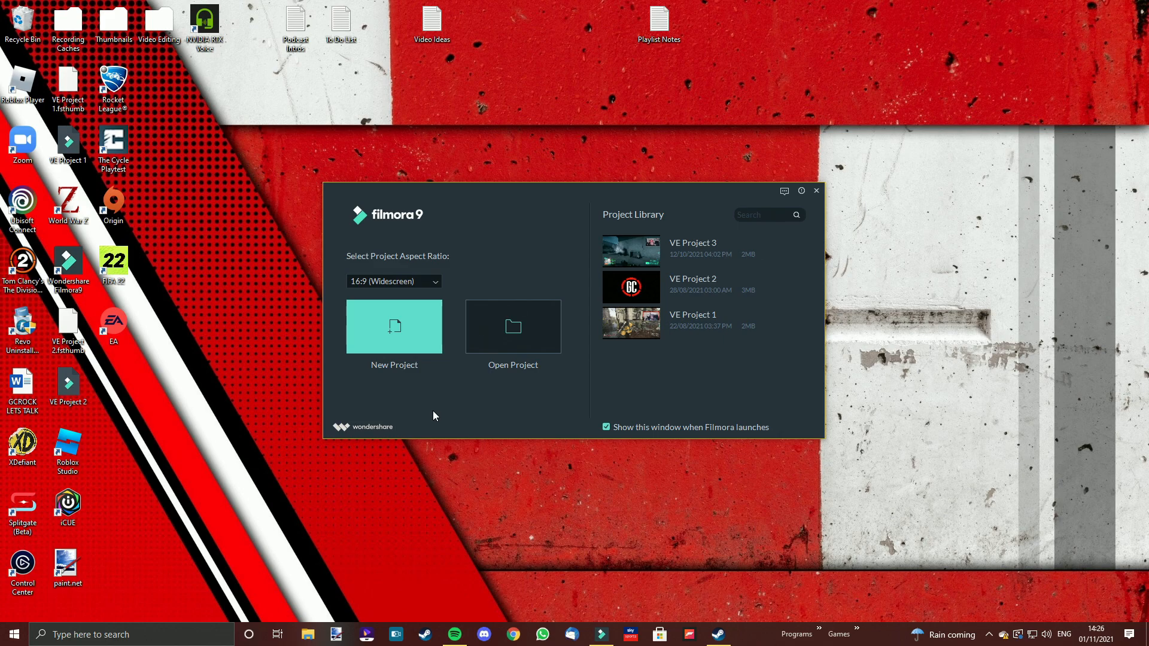
Start a new project, import the clip Grandma Didn't Miss Leg Day from the Shorts folder, and preview it
left_click(412, 335)
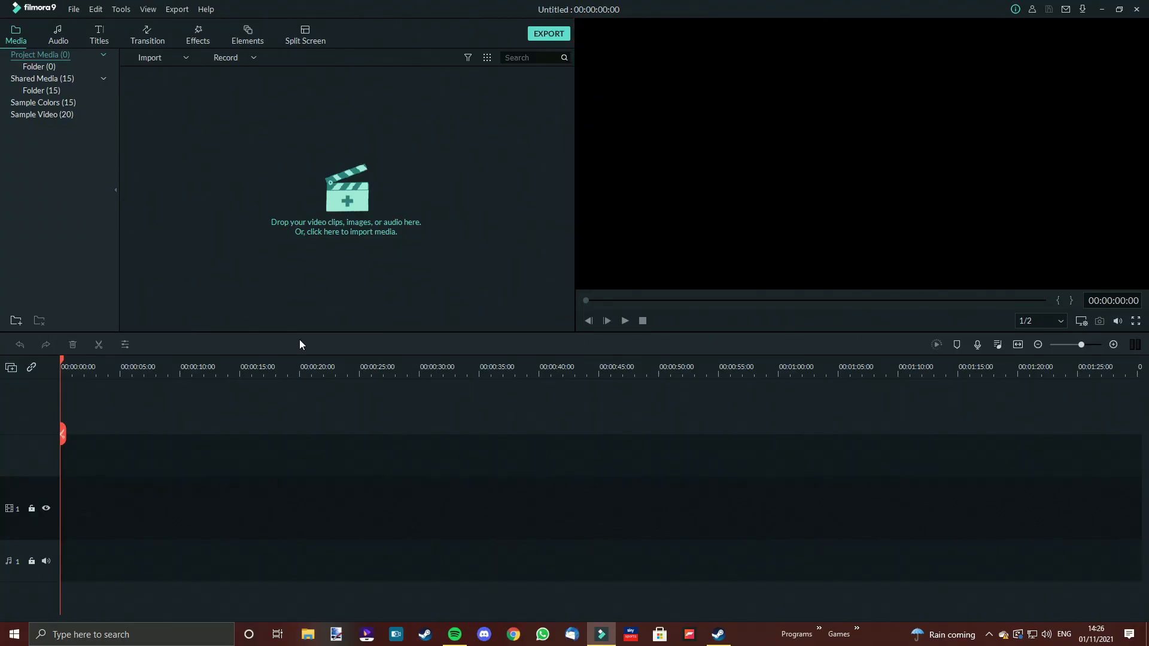
left_click(263, 193)
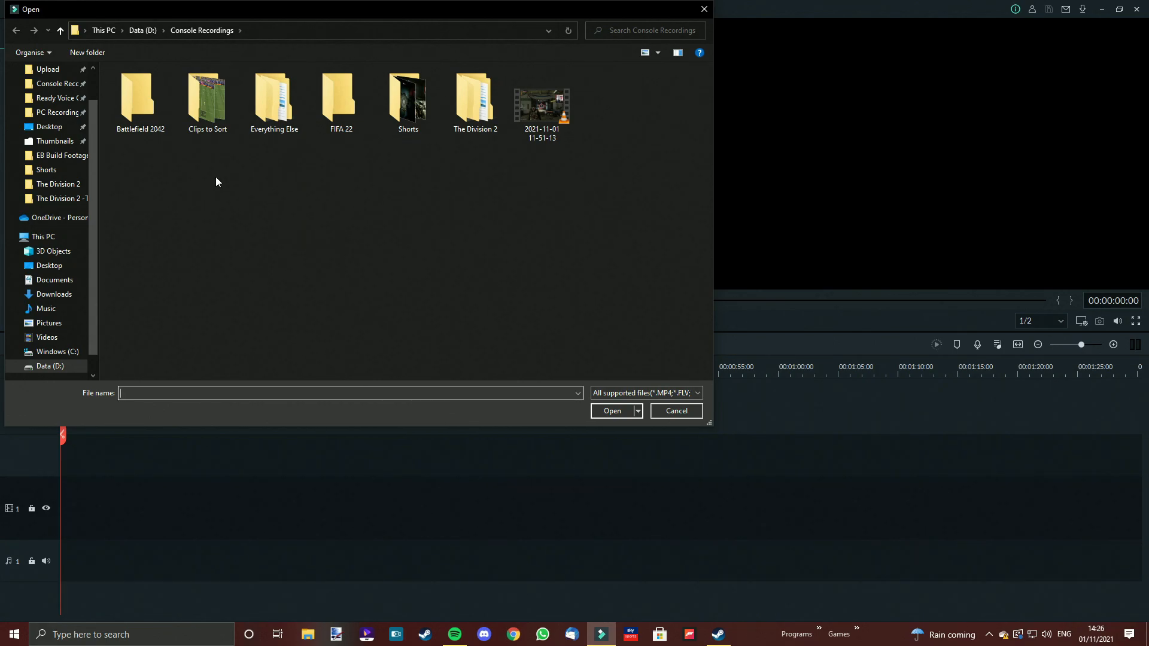
double_click(407, 114)
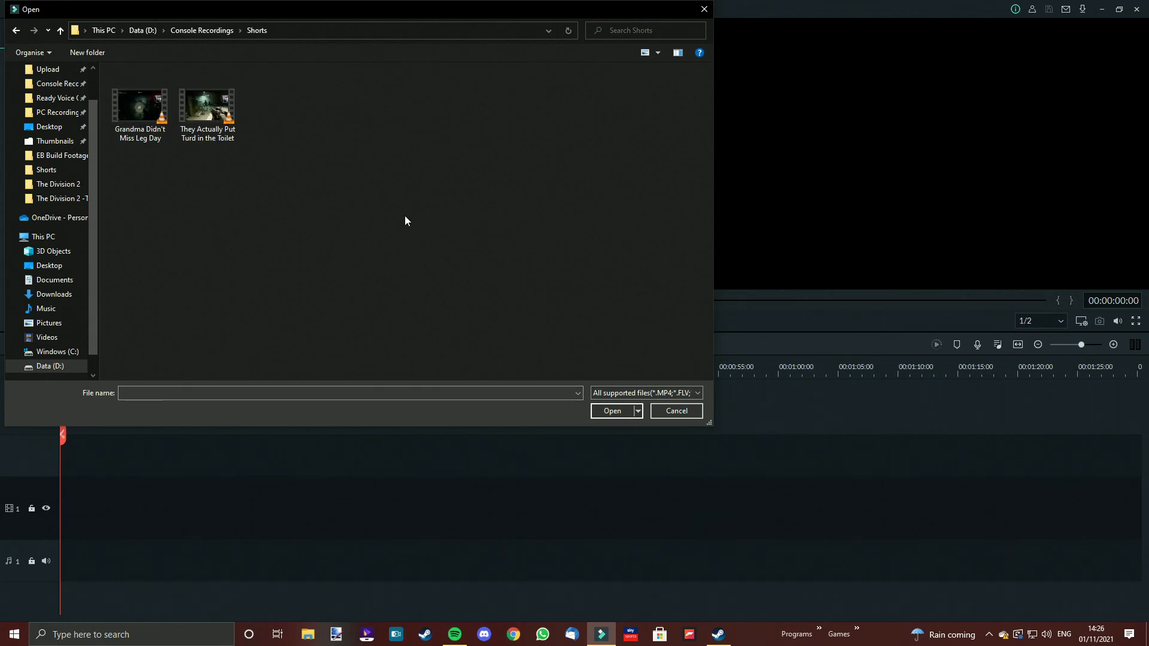
left_click(125, 116)
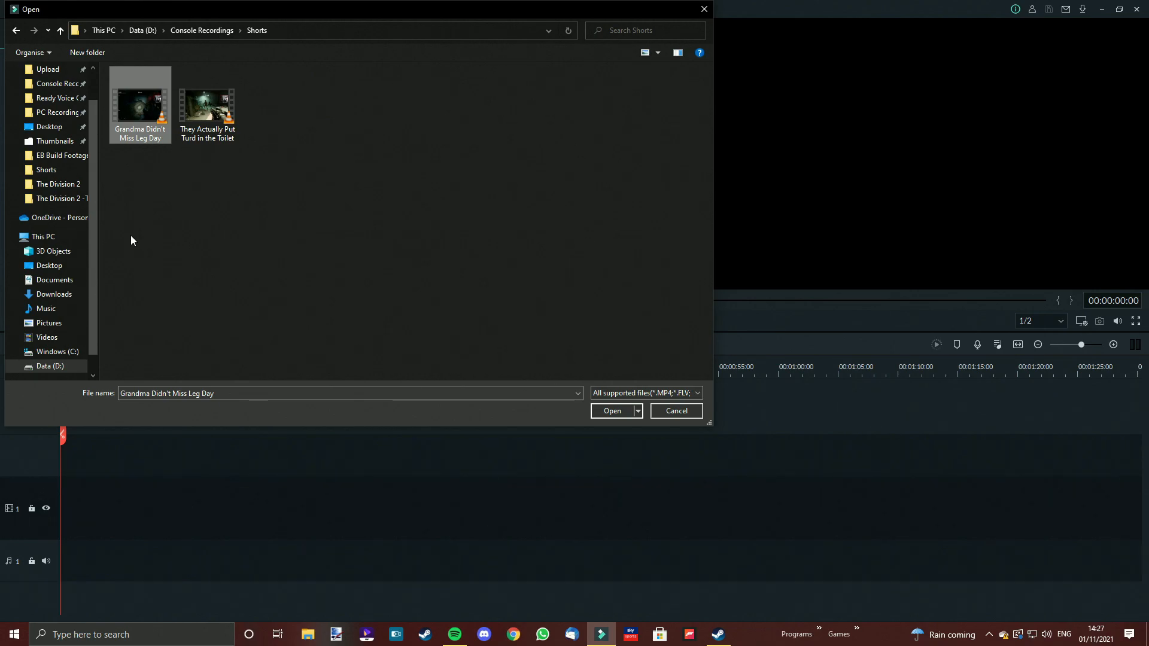
left_click(611, 410)
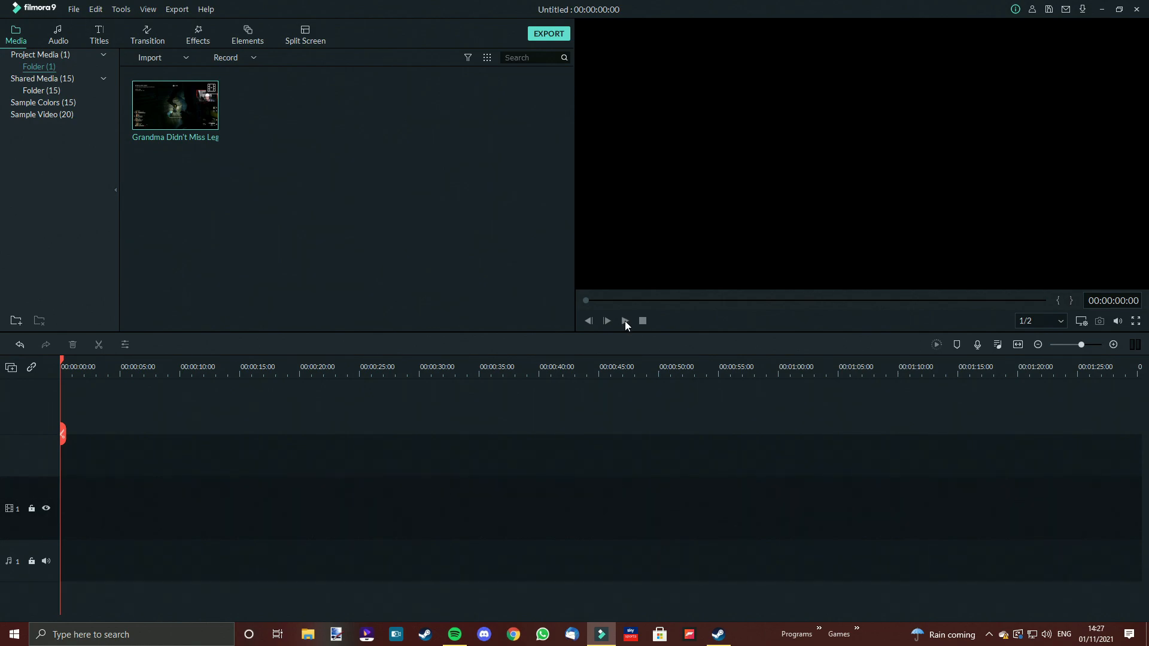
double_click(148, 116)
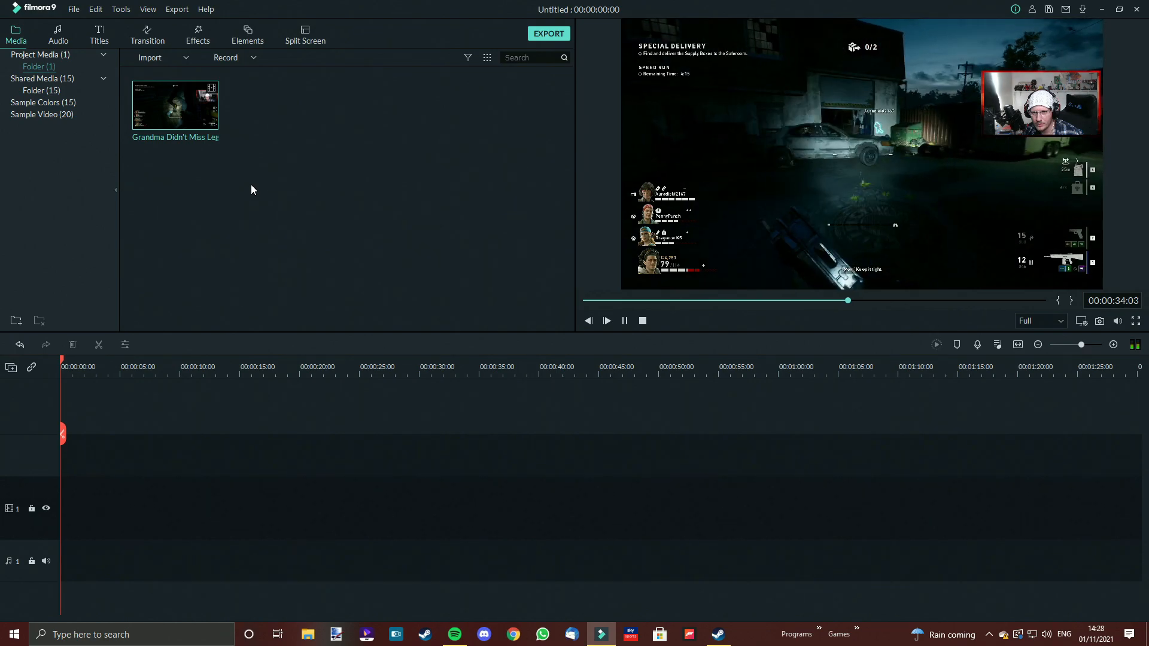
Set the project settings to the 9:16 (Portrait) aspect ratio and a 60 fps frame rate
left_click(72, 10)
mouse_move(83, 28)
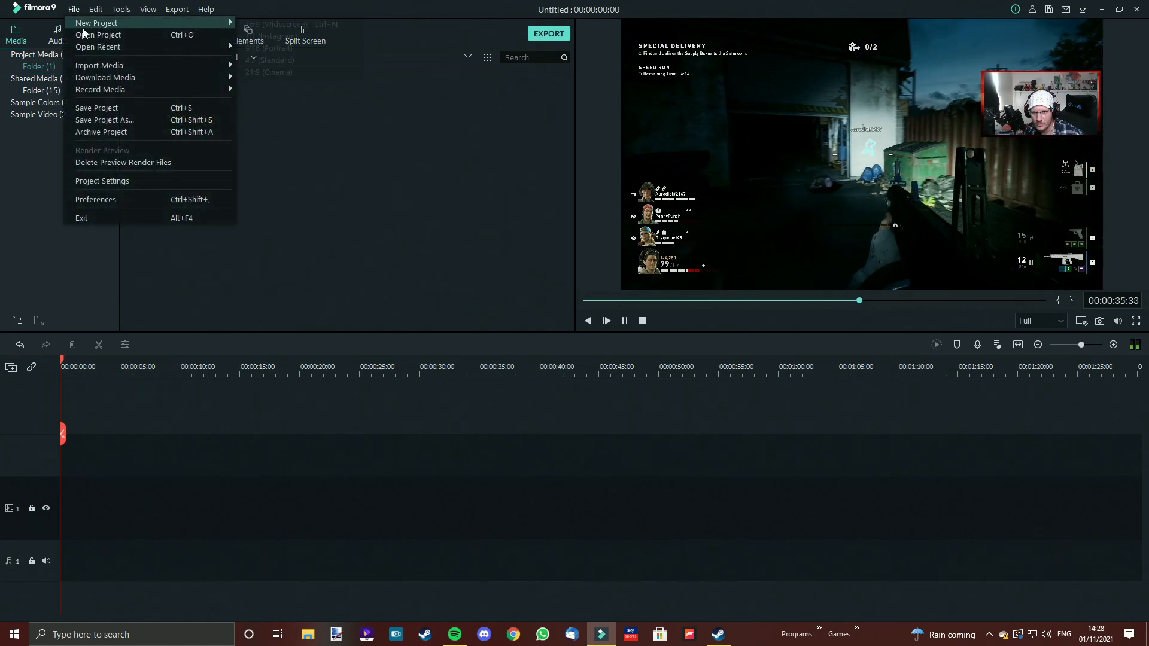
left_click(131, 179)
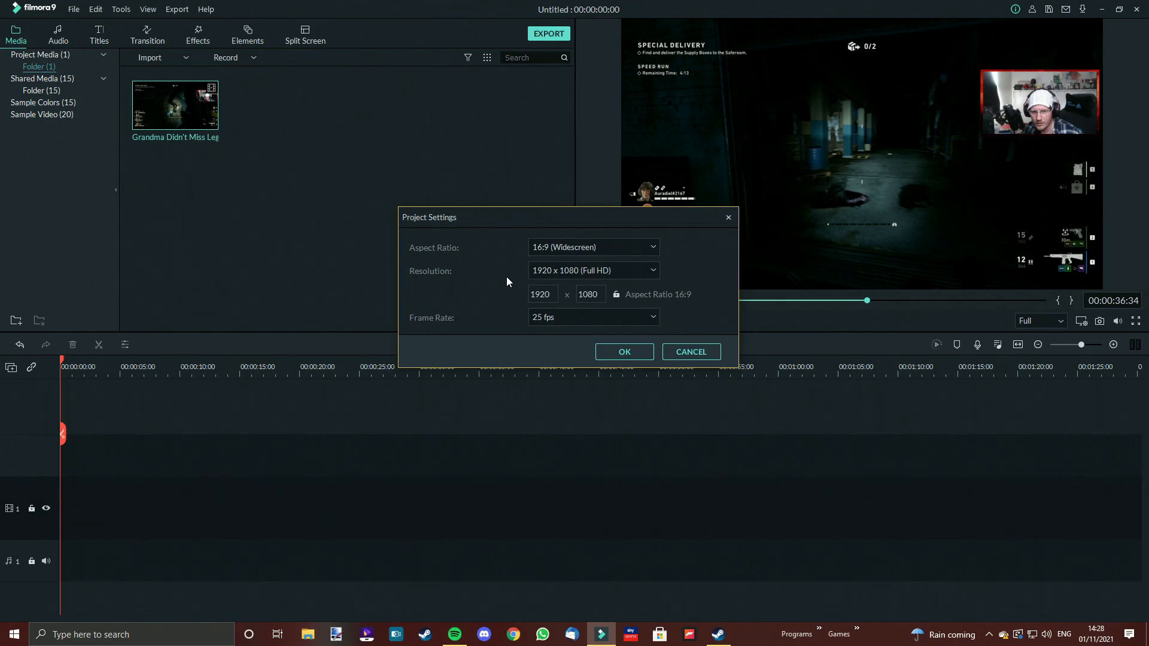
left_click(607, 247)
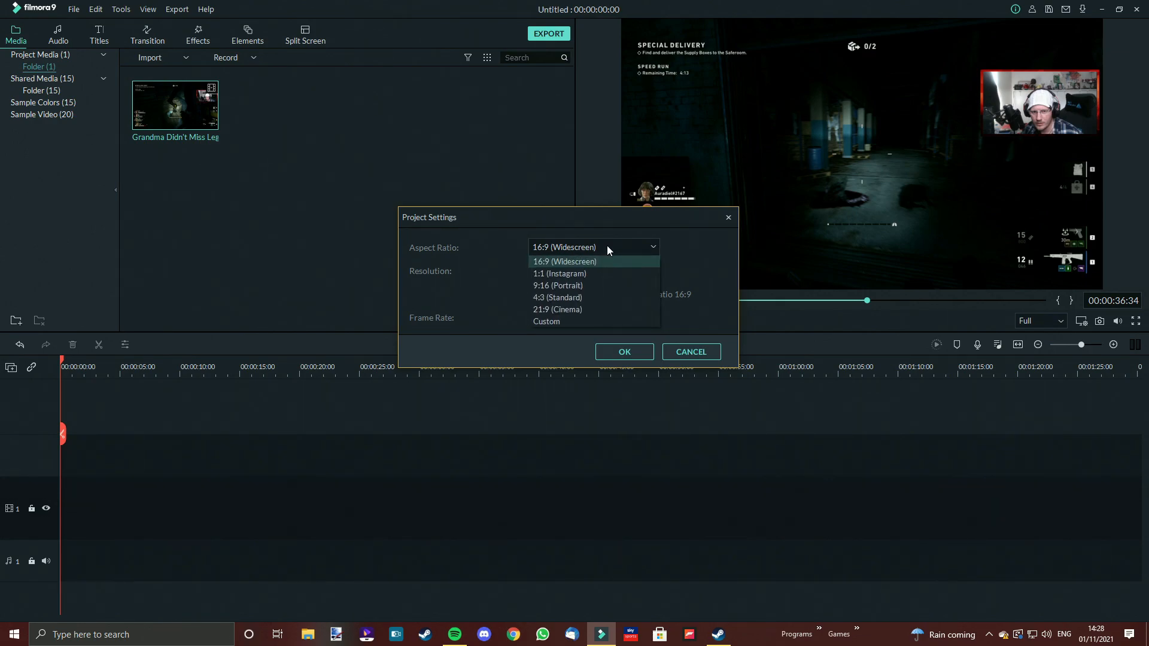
left_click(580, 286)
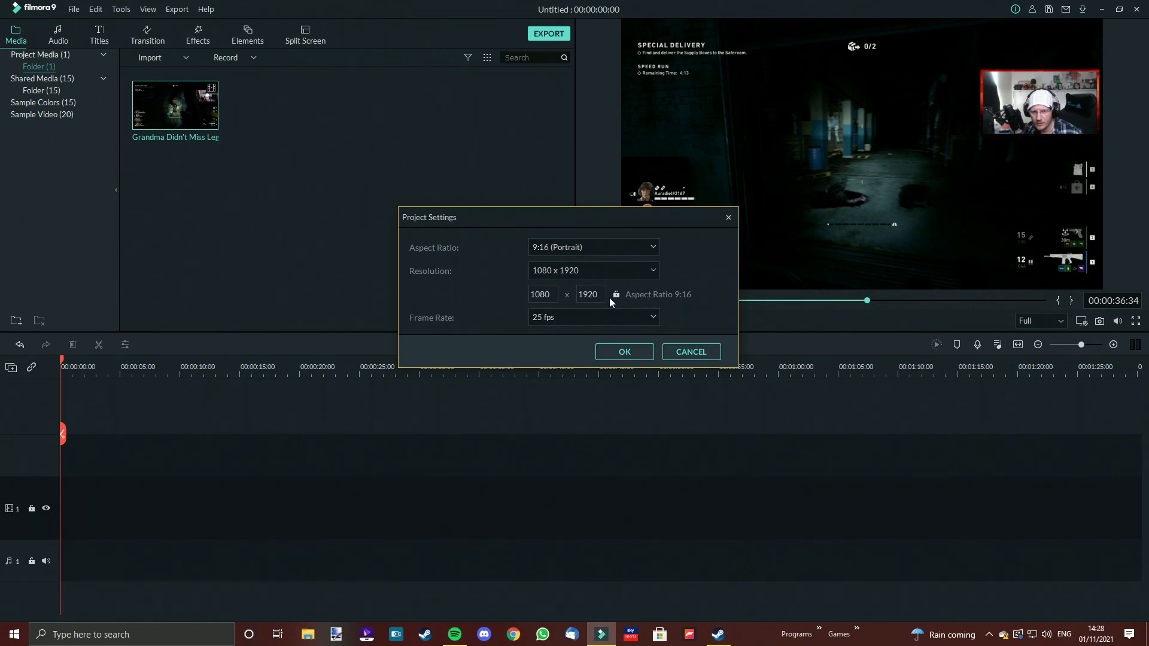
left_click(565, 318)
left_click(544, 421)
left_click(558, 320)
left_click(545, 413)
left_click(637, 350)
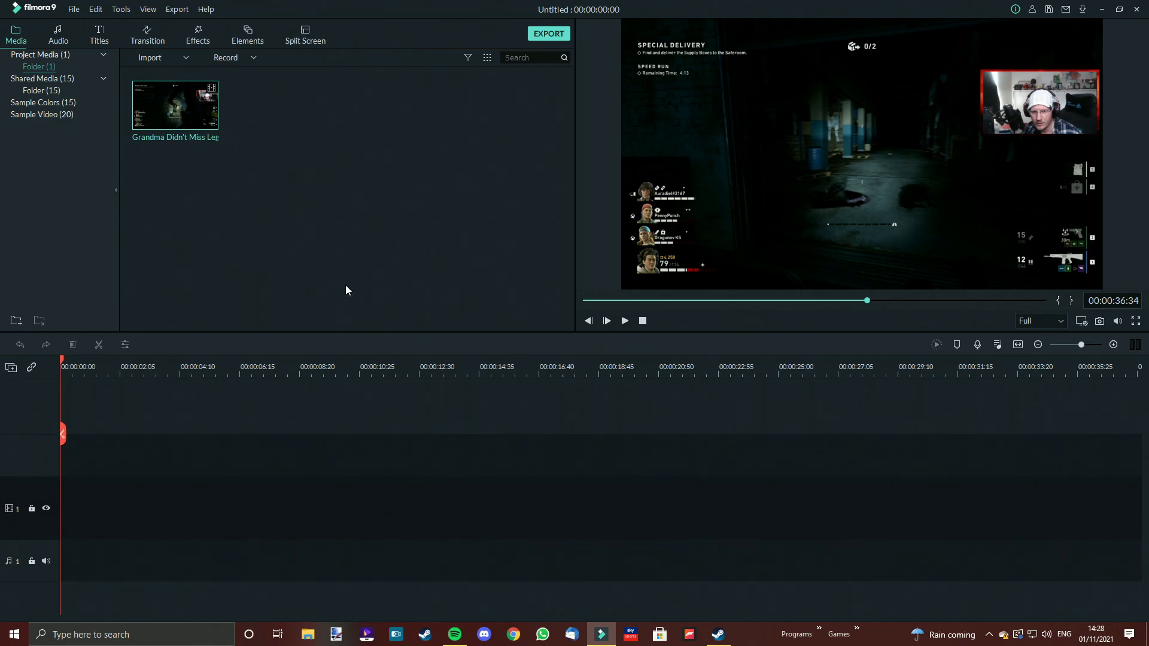
Add the clip to the video track, keeping the 1080 x 1920 60fps project settings
left_click_drag(210, 116, 71, 512)
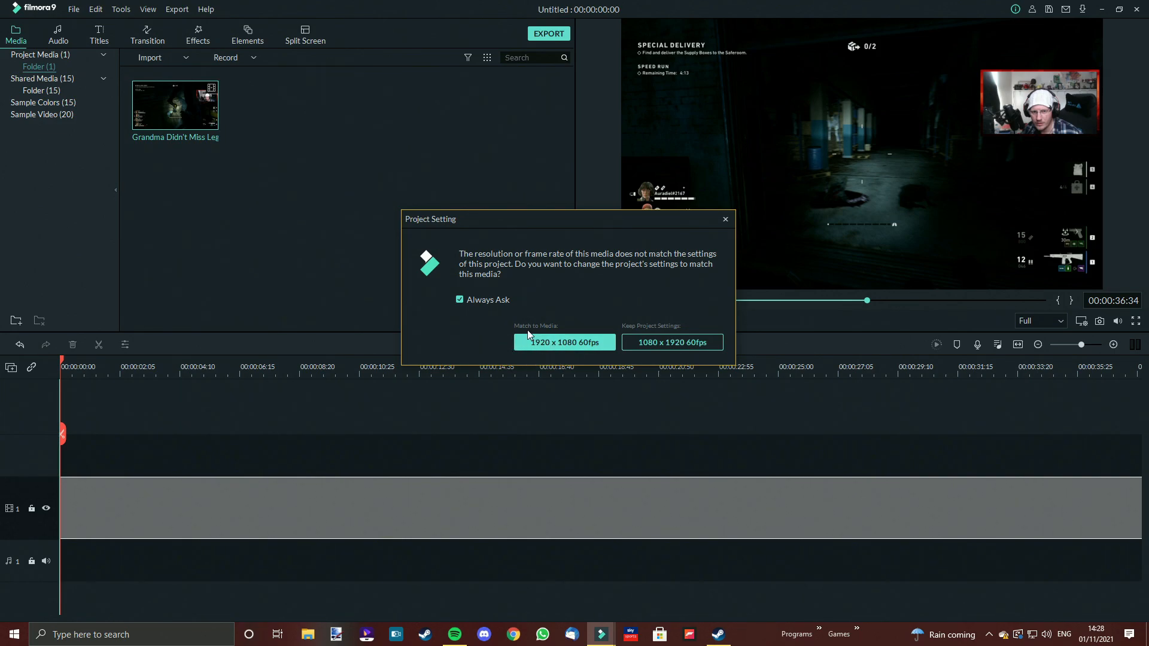
left_click(693, 342)
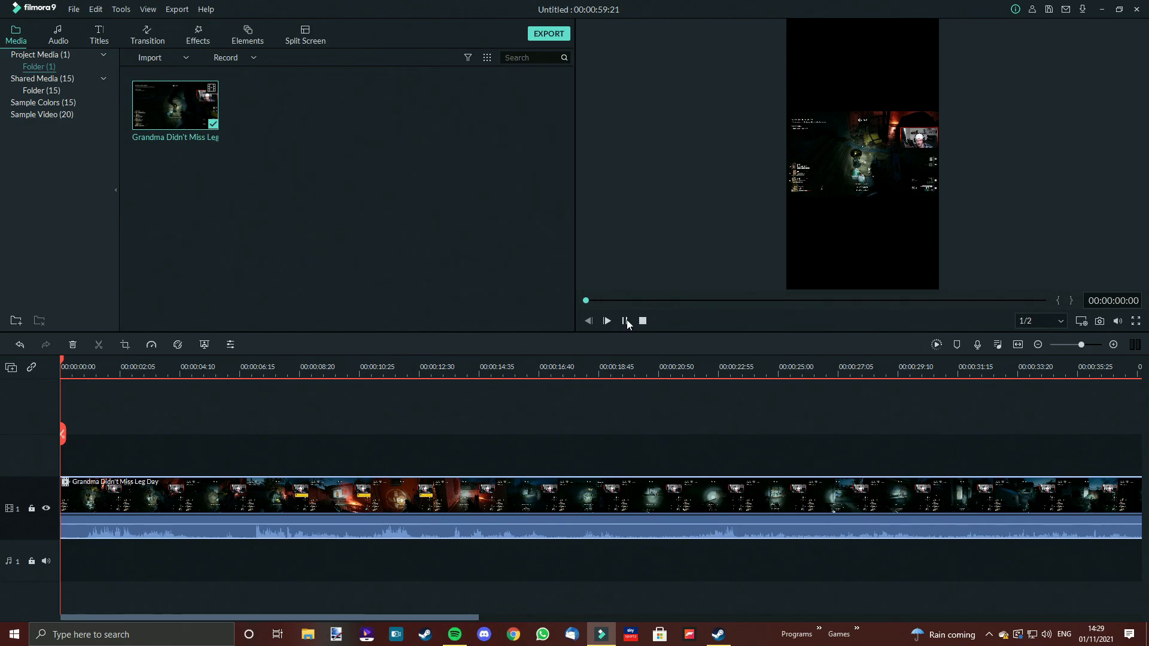
Play the clip in the preview, then copy the clip on the timeline
left_click(626, 321)
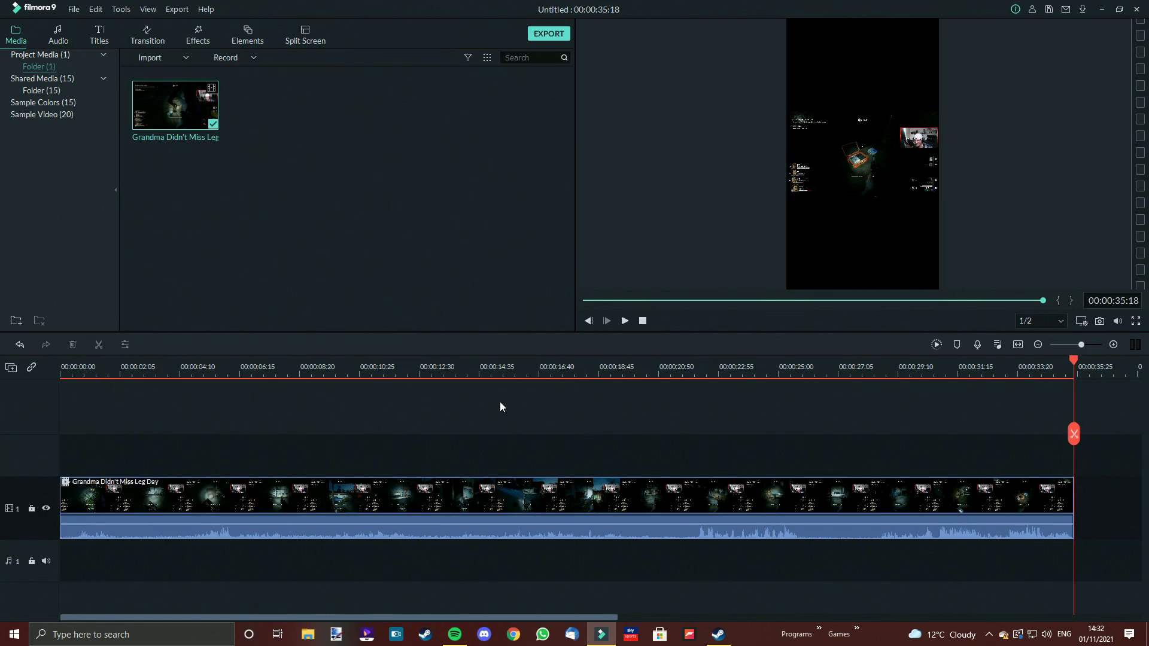
left_click(582, 493)
right_click(582, 493)
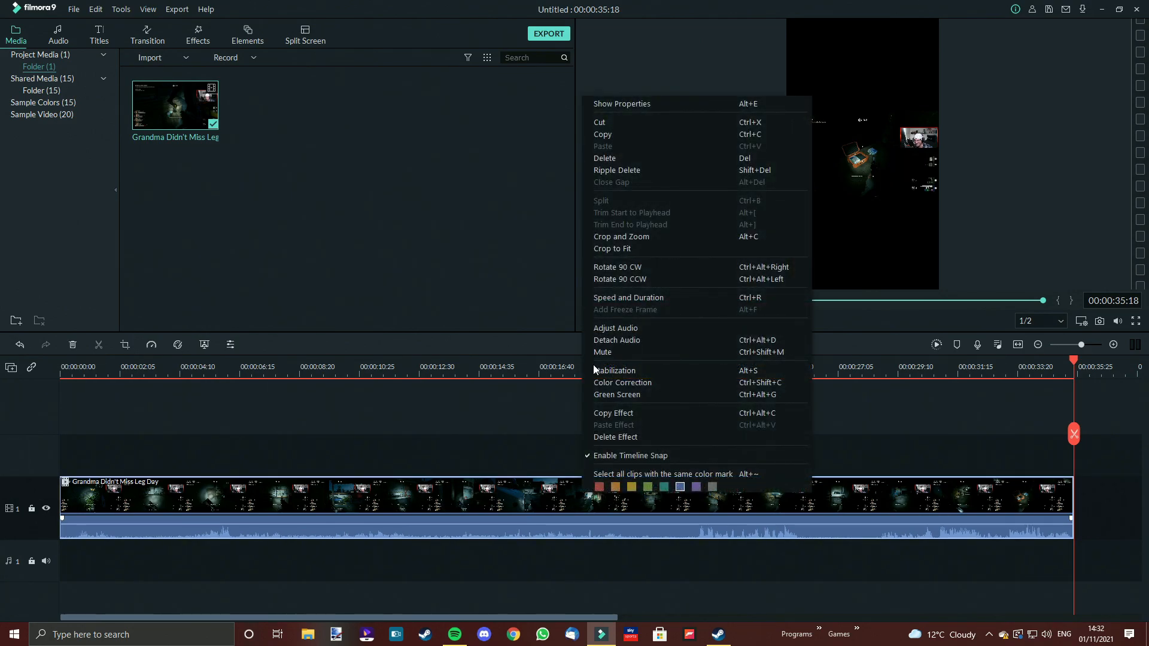
left_click(613, 136)
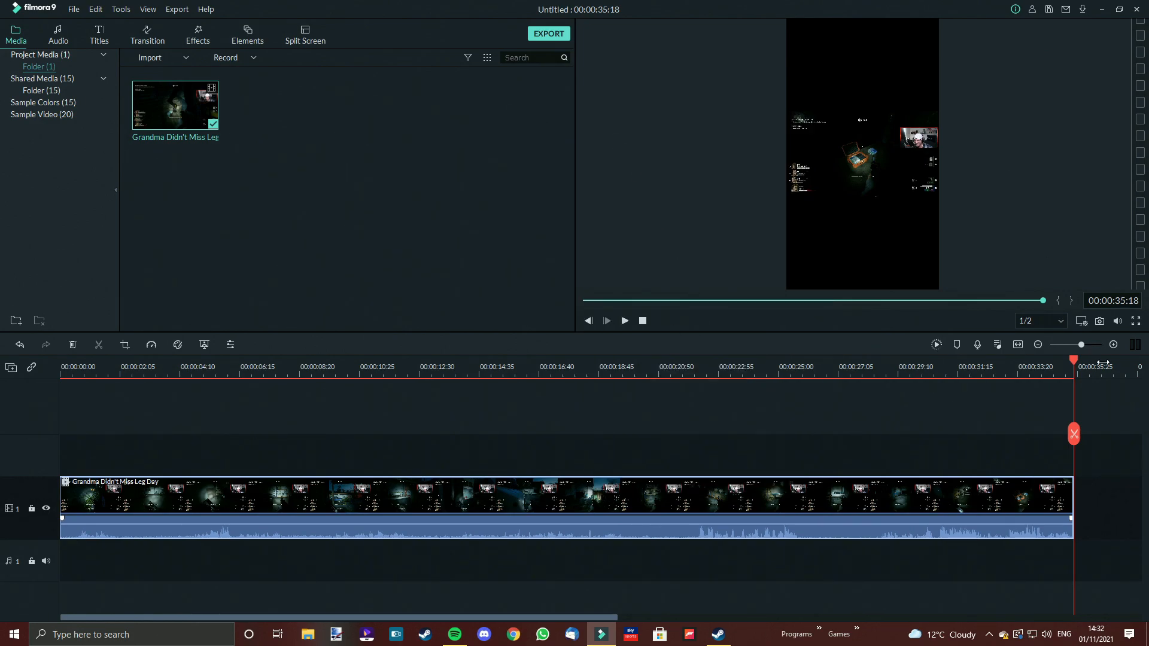
Paste the copied clip and move it onto a second video track starting at the beginning of the timeline
left_click_drag(1074, 360, 1077, 362)
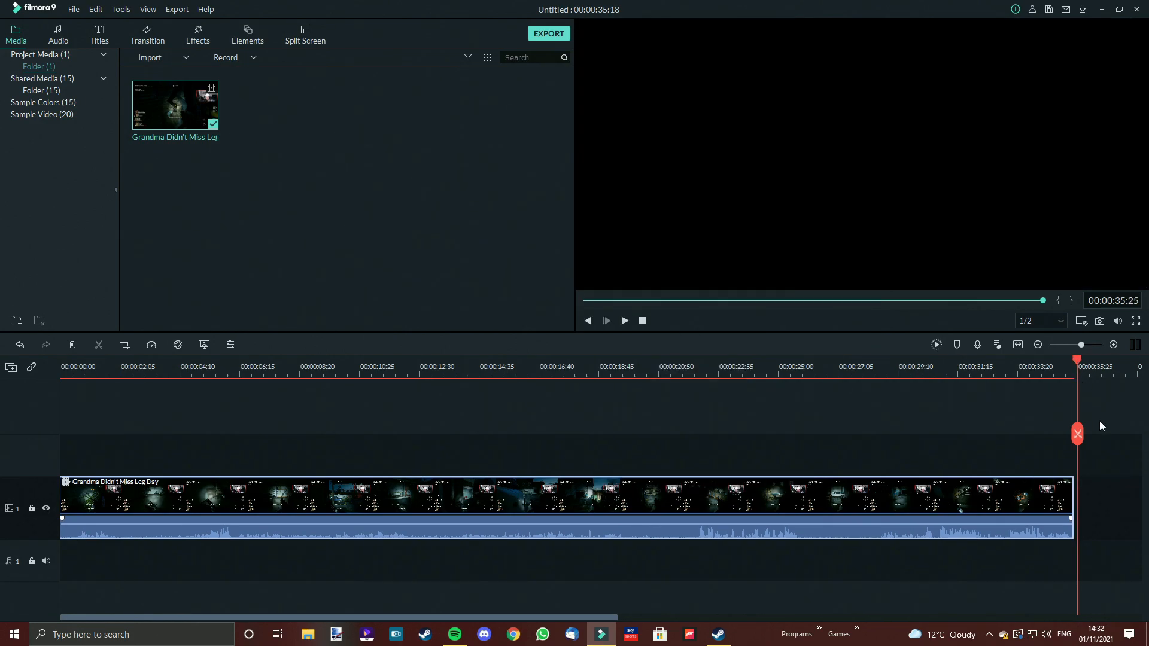
right_click(1100, 504)
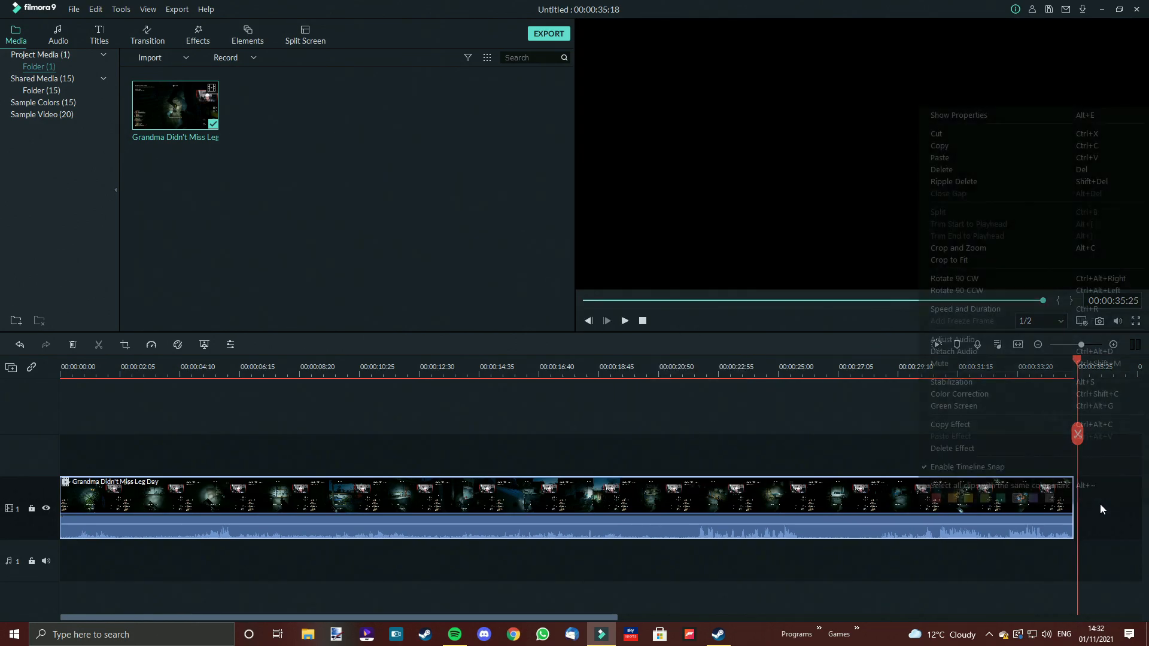
left_click(955, 155)
left_click_drag(705, 617, 442, 625)
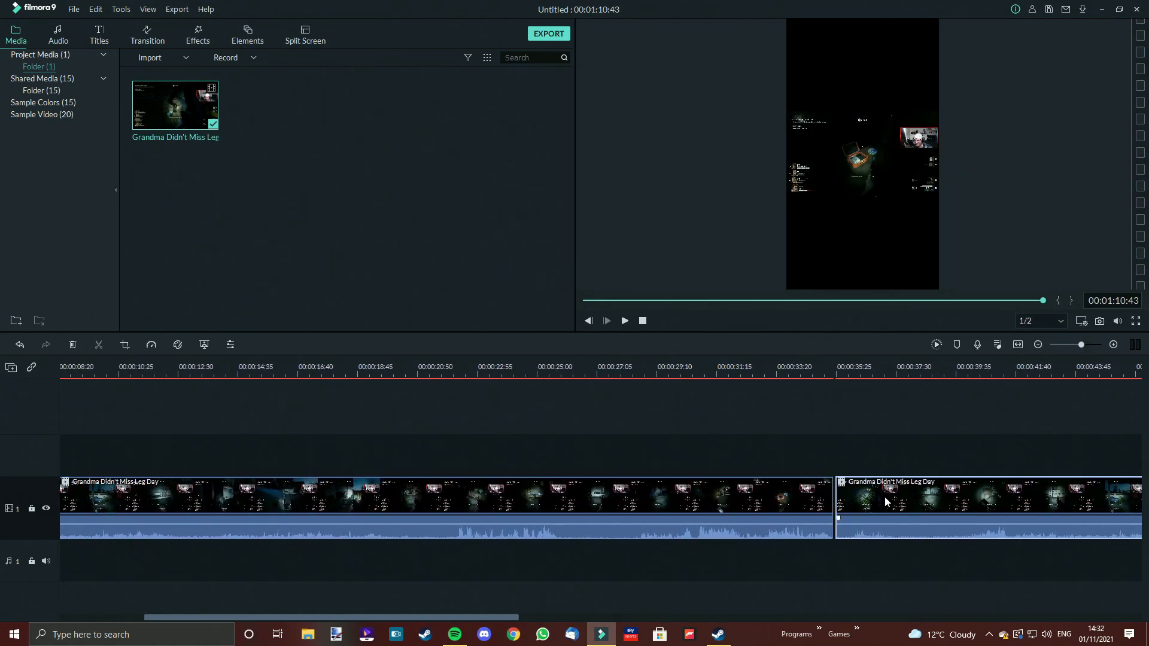
left_click_drag(893, 500, 2, 446)
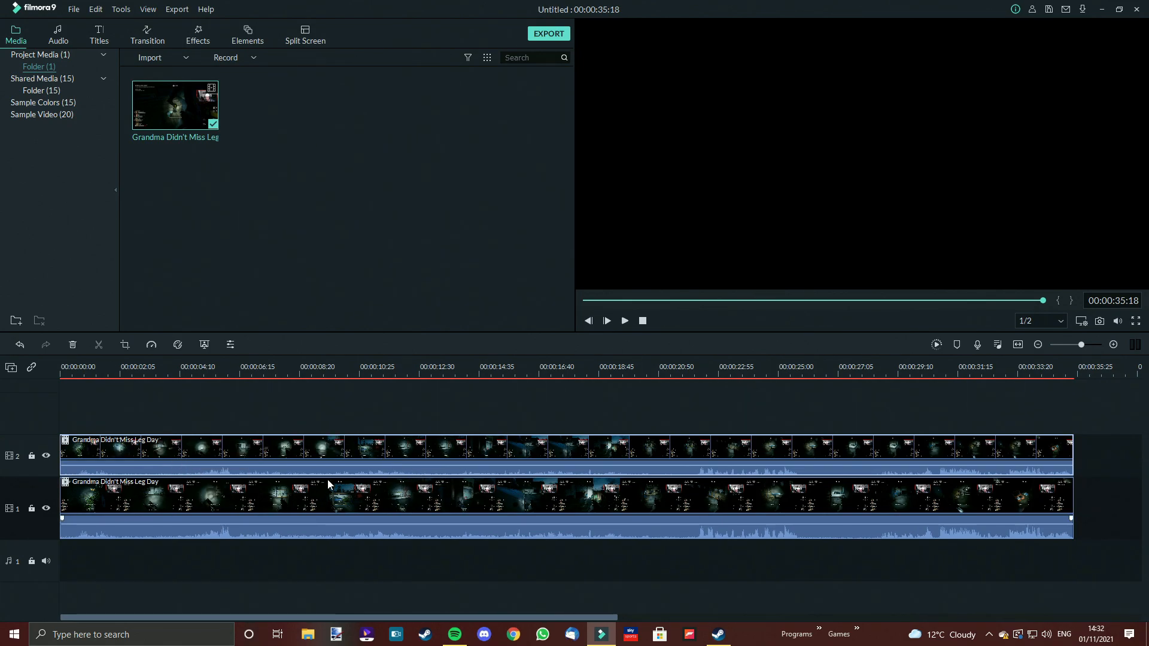
Mute the duplicate clip on the upper video track
left_click(375, 455)
right_click(376, 455)
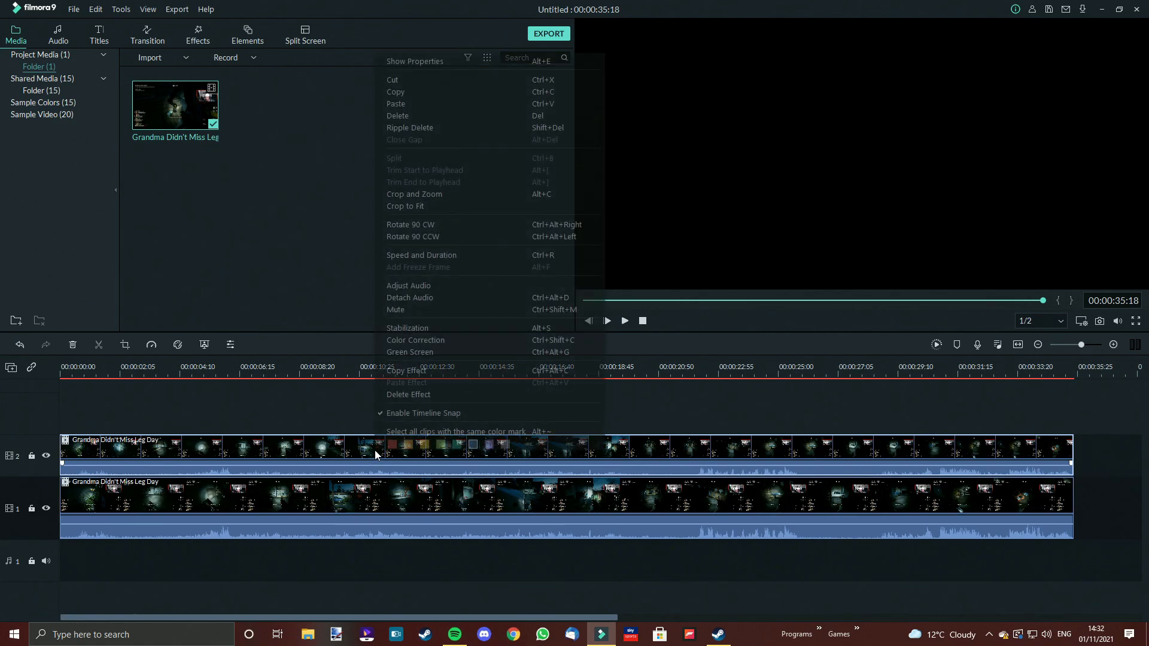
left_click(406, 310)
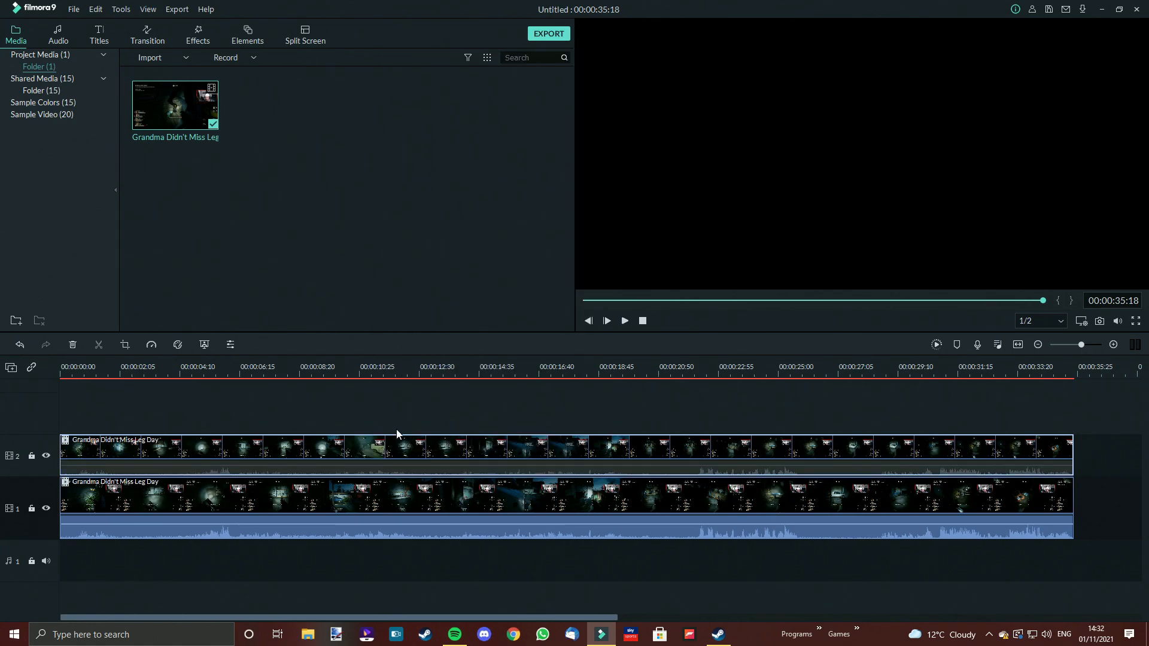
Inspect the upper clip's audio volume line and place the playhead around the 9-second mark
left_click(364, 494)
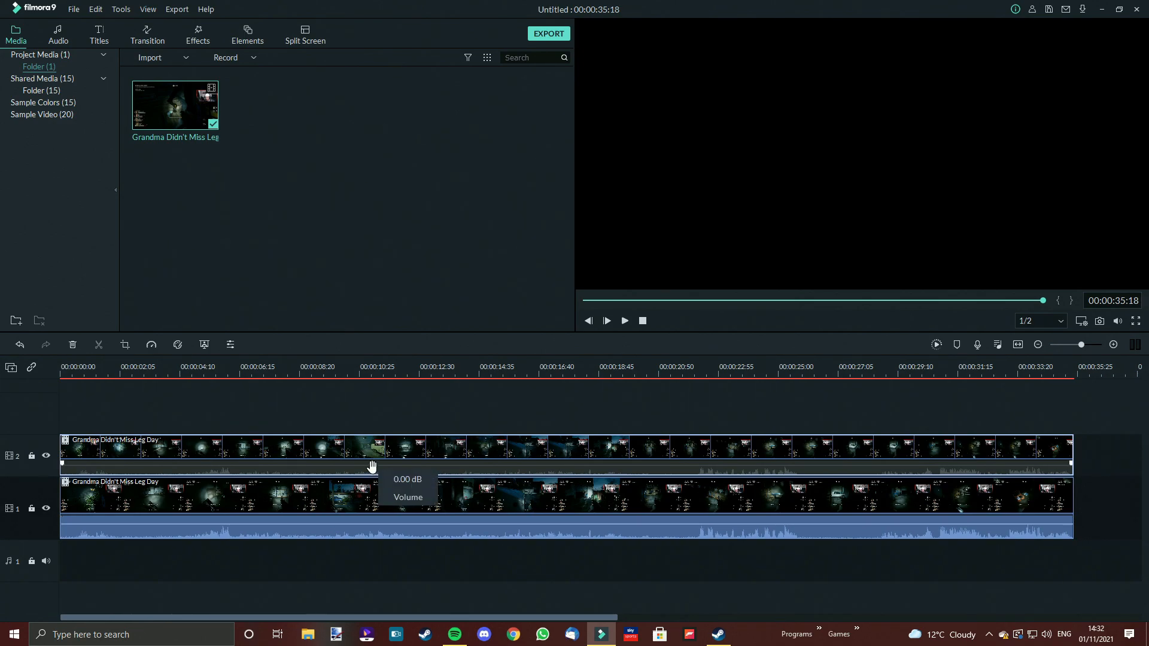
left_click(371, 474)
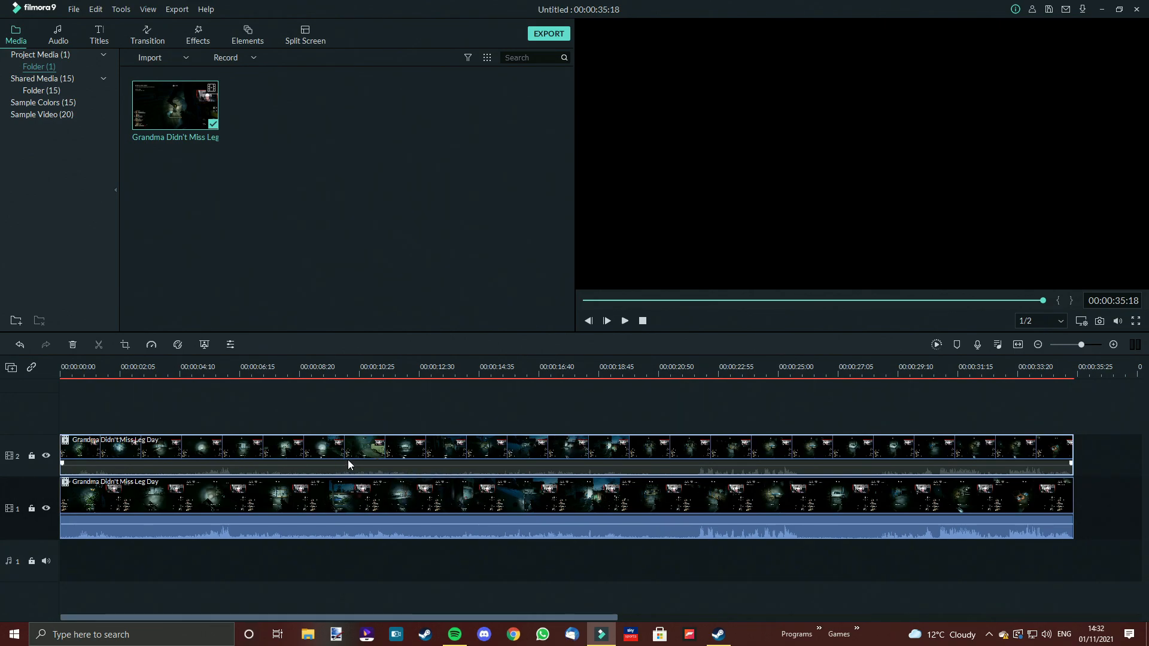
left_click(325, 370)
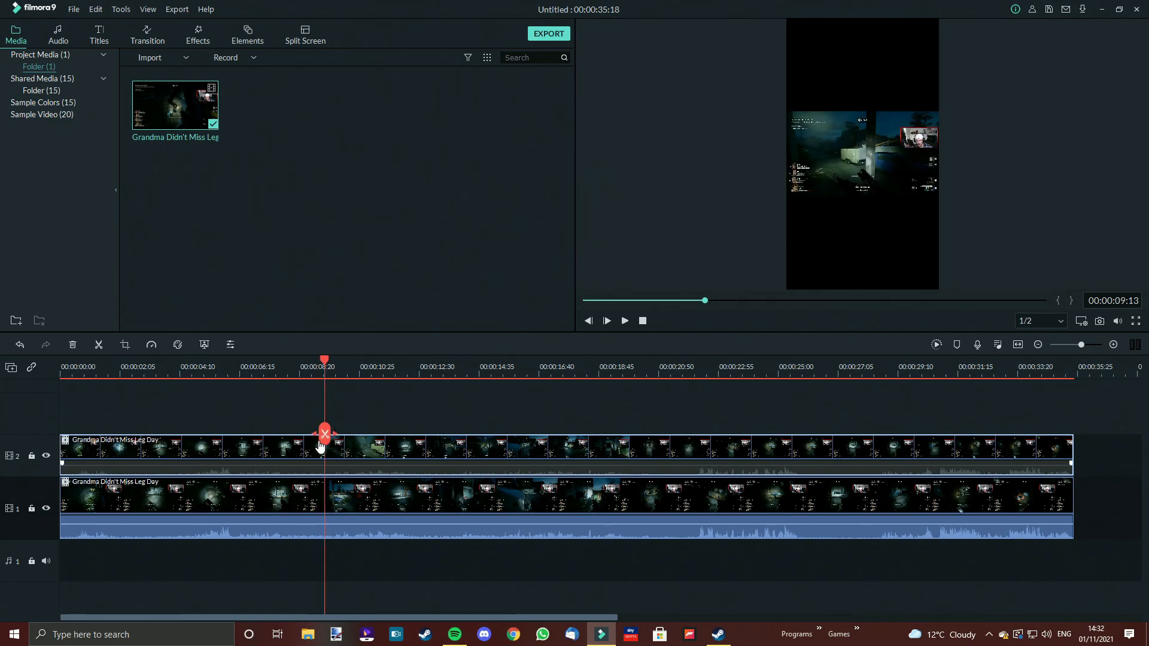
Crop the lower track's gameplay clip to a 9:16 ratio, centring the crop box on the action
left_click(360, 498)
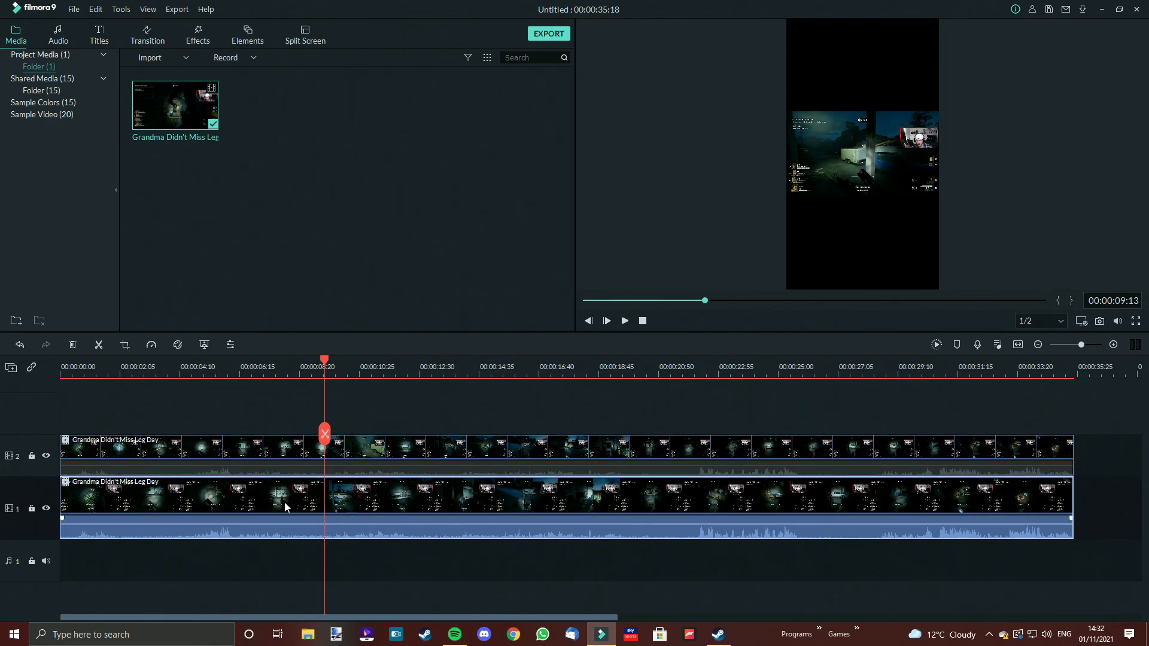
left_click(284, 457)
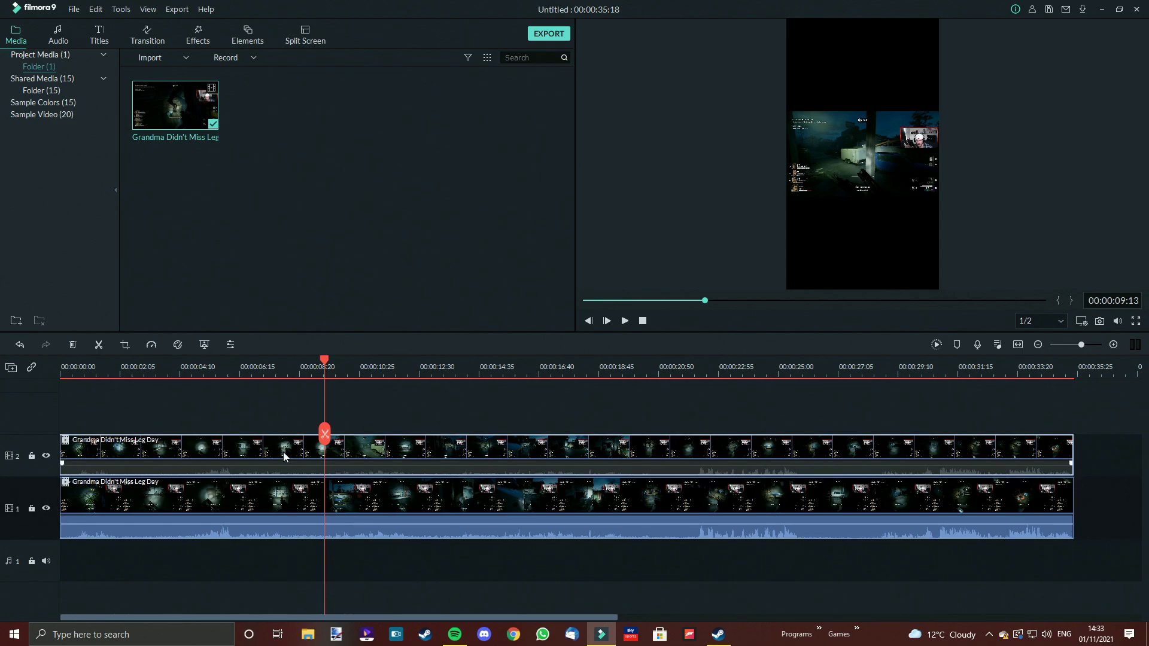
right_click(282, 501)
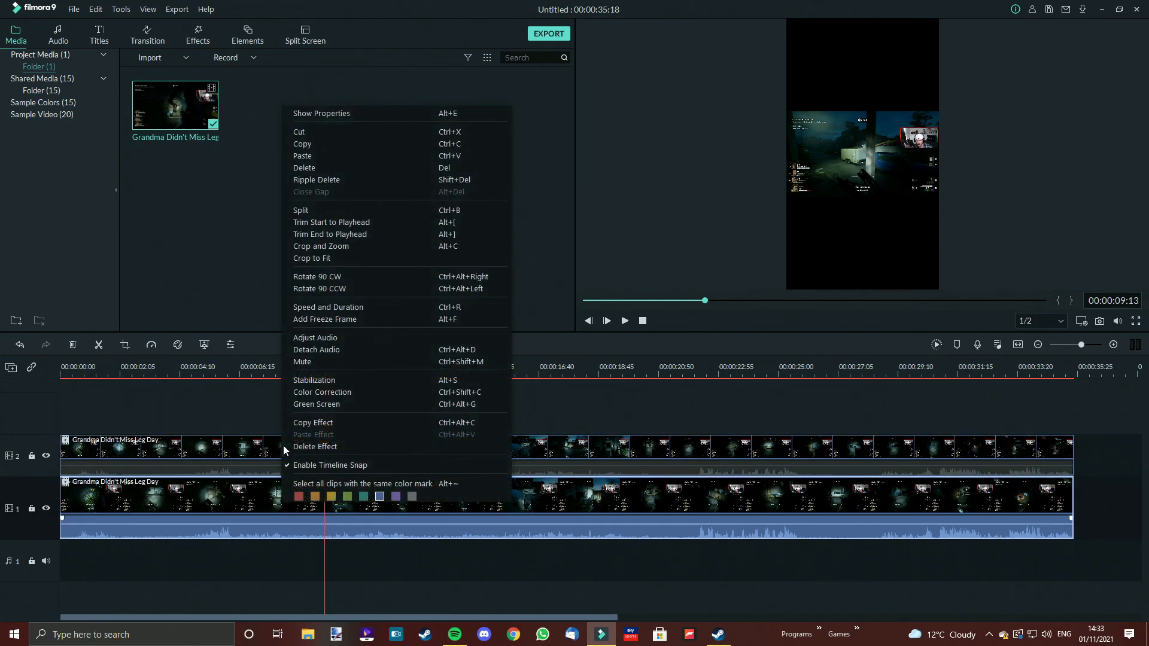
left_click(319, 250)
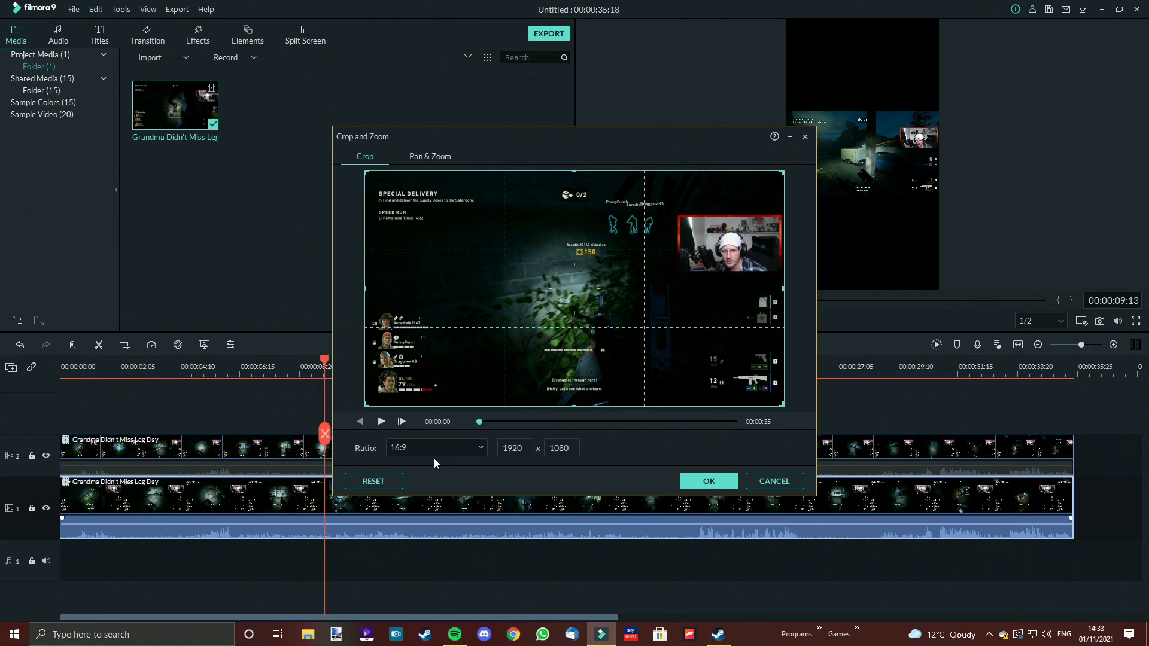
left_click(448, 448)
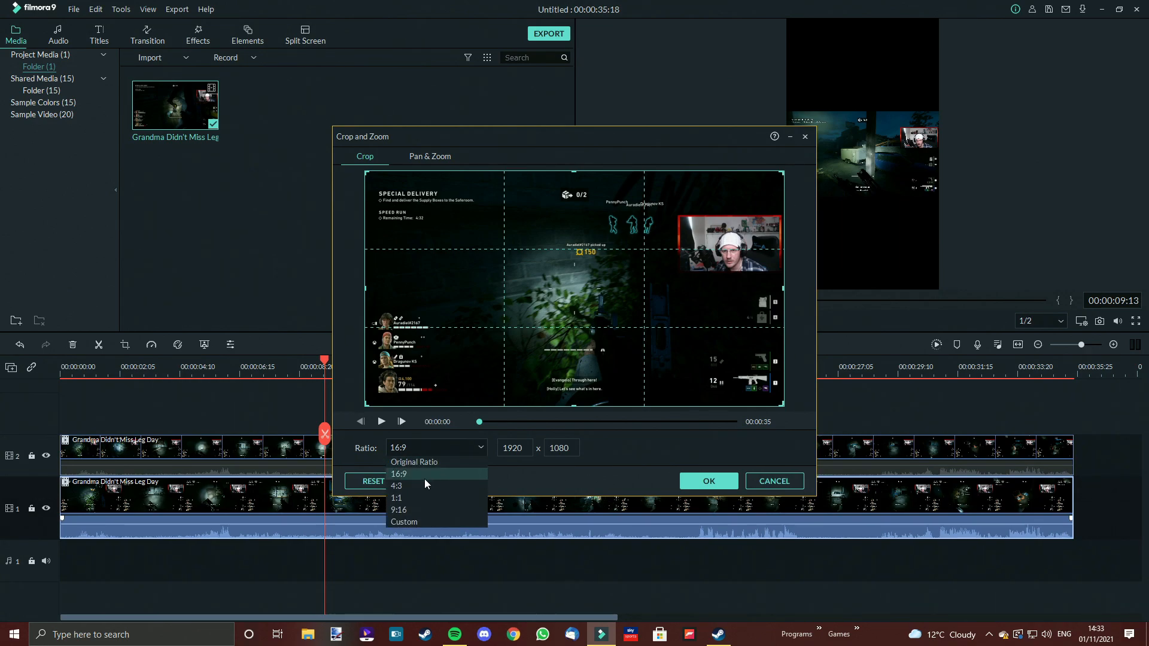
left_click(414, 510)
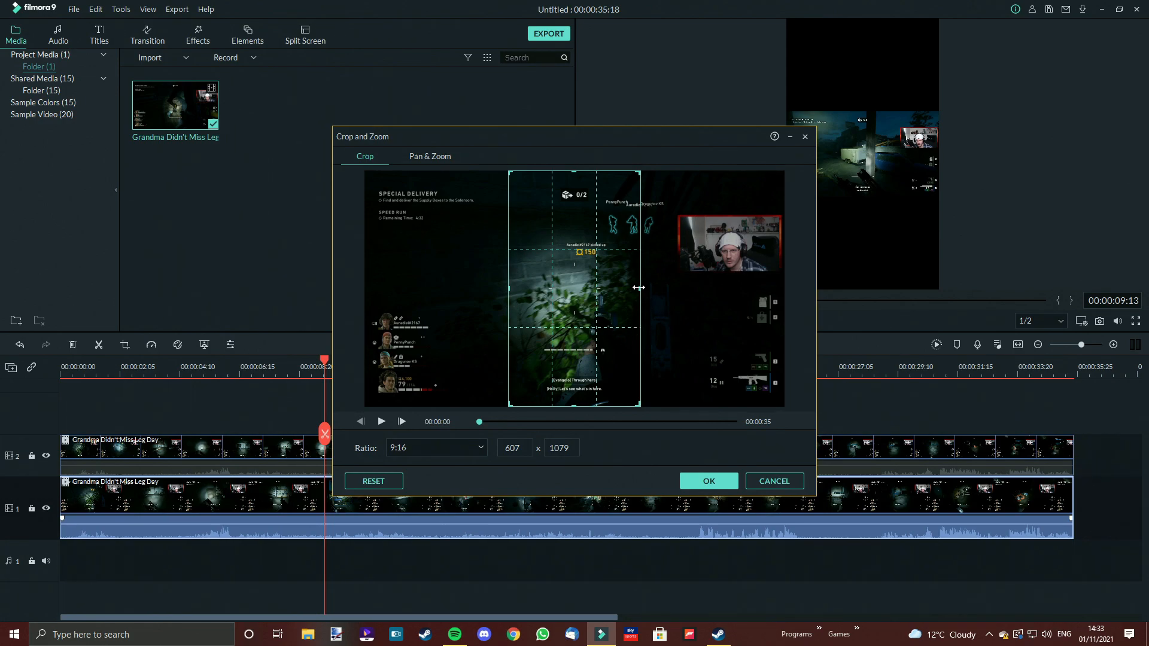
left_click_drag(640, 288, 641, 288)
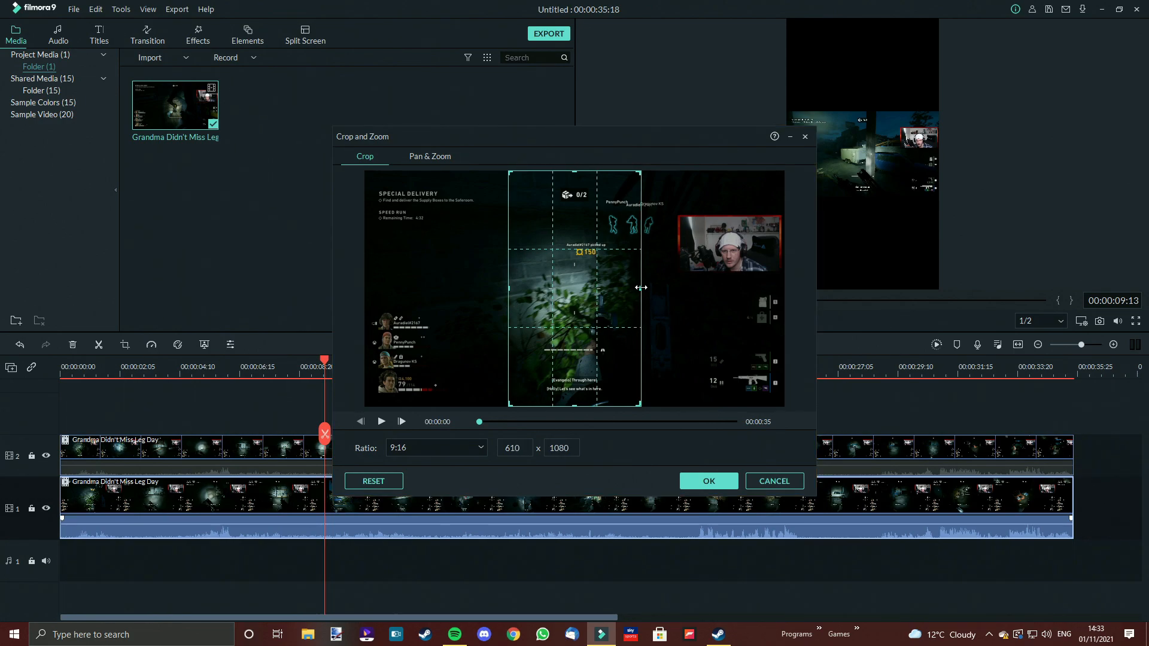
left_click(510, 290)
left_click(509, 290)
left_click(722, 486)
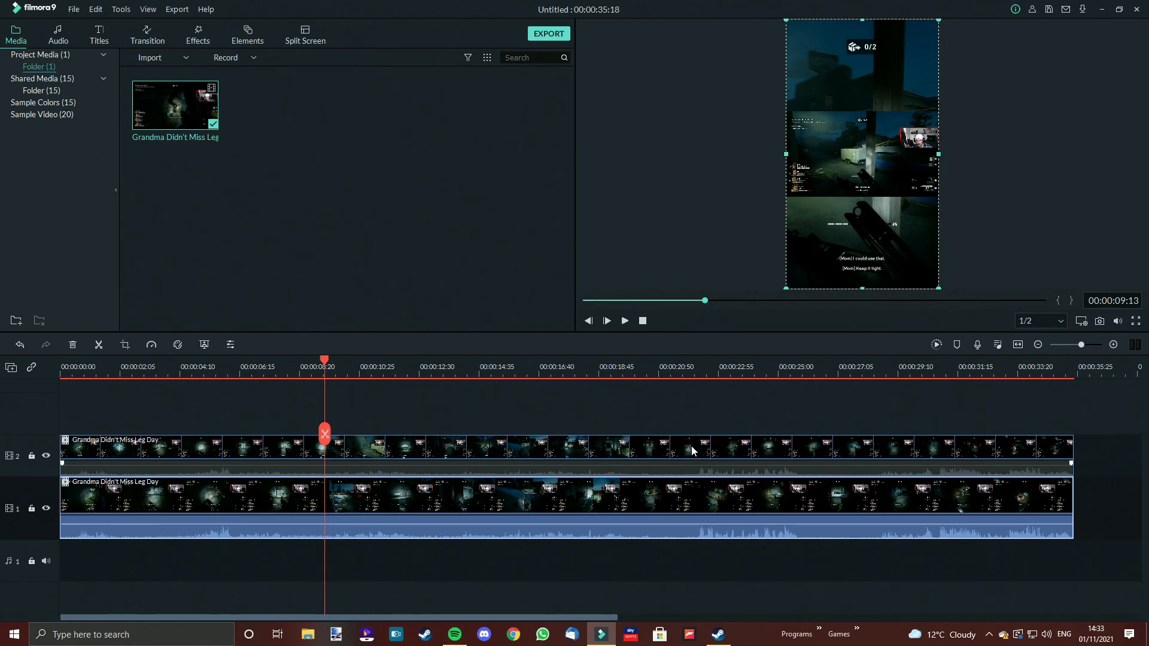
Crop the upper track's clip to a free-size box around the webcam in the gameplay's top-right corner
left_click_drag(836, 172, 588, 118)
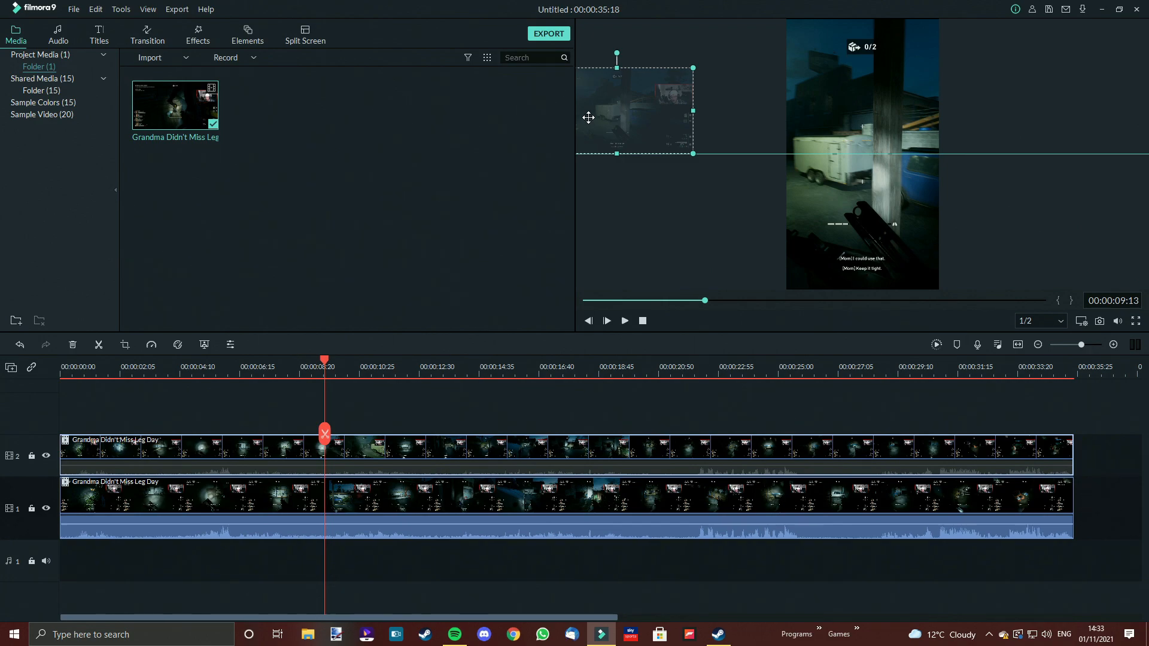
left_click_drag(589, 118, 834, 144)
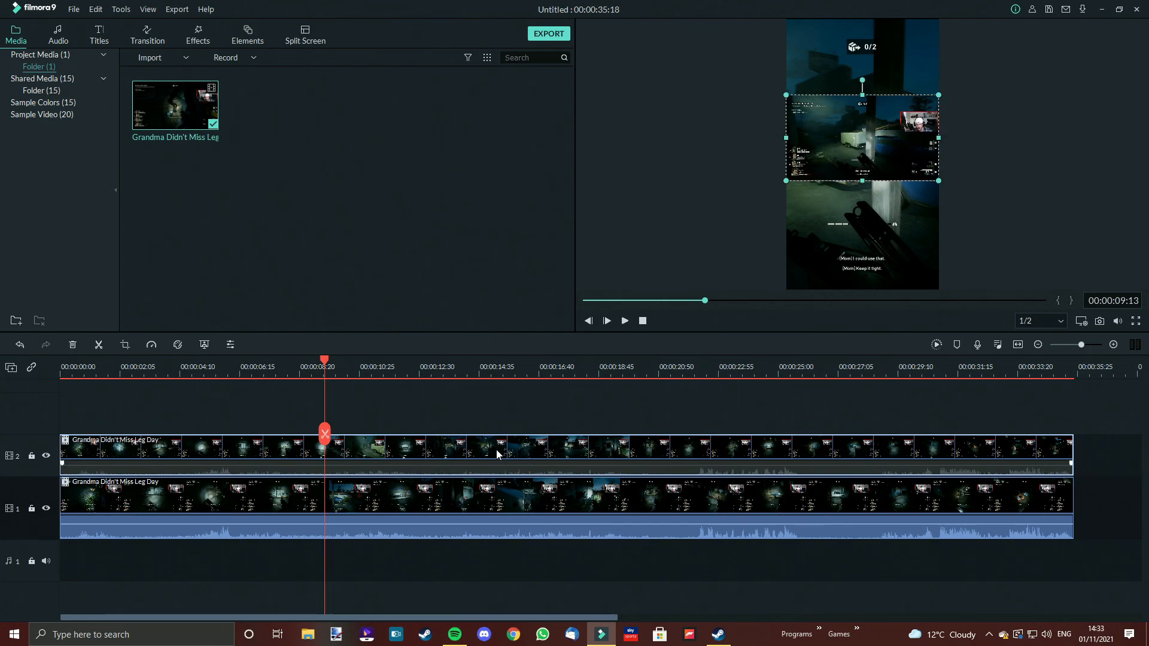
right_click(474, 459)
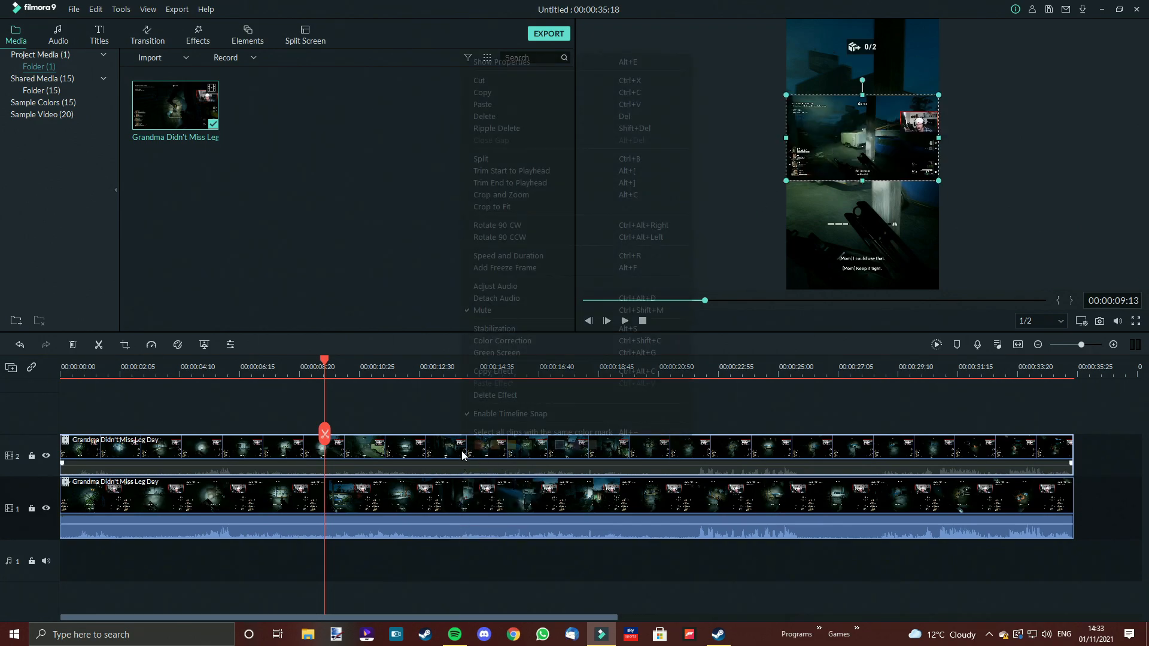
left_click(497, 195)
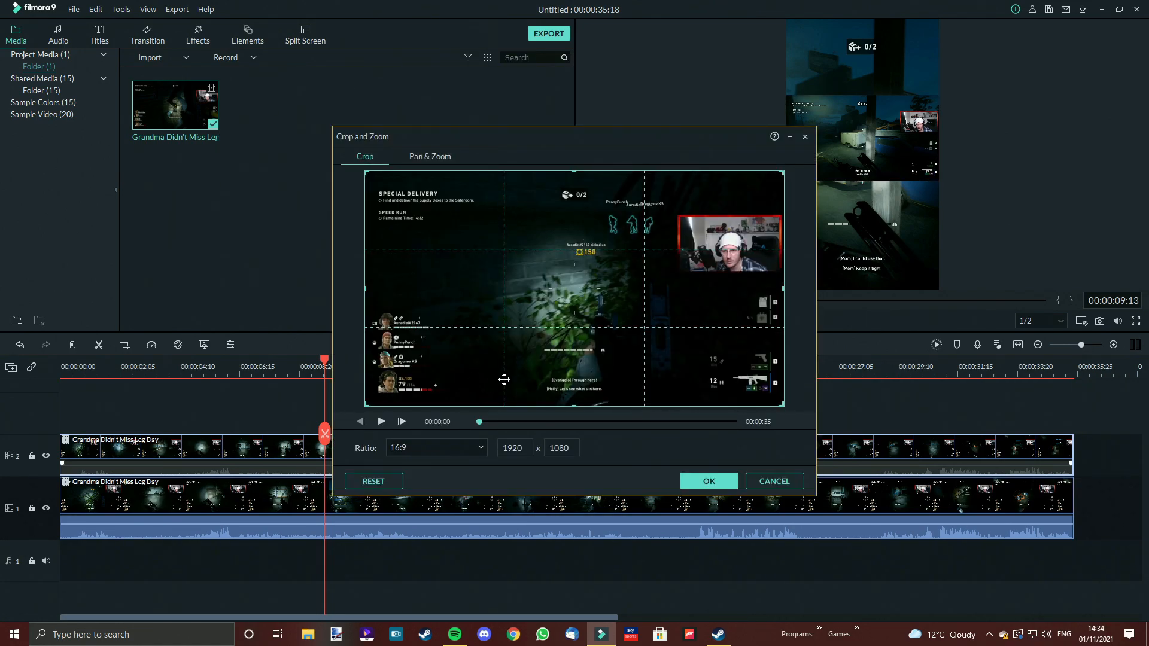
left_click_drag(366, 406, 696, 234)
left_click_drag(778, 272, 753, 254)
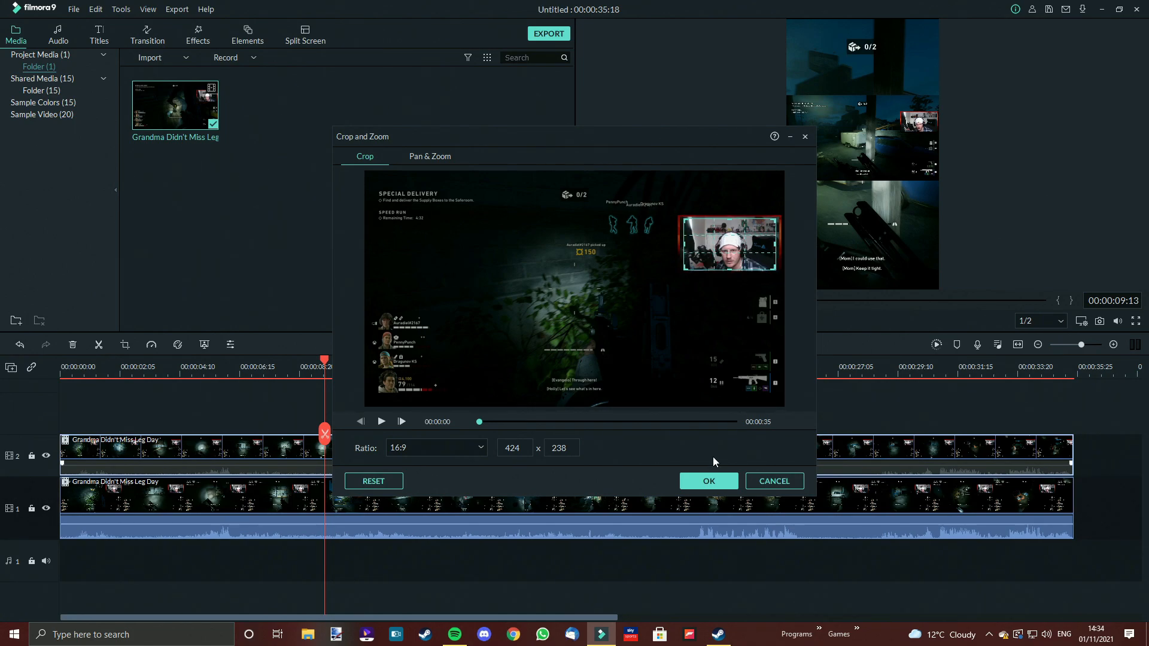
left_click(717, 482)
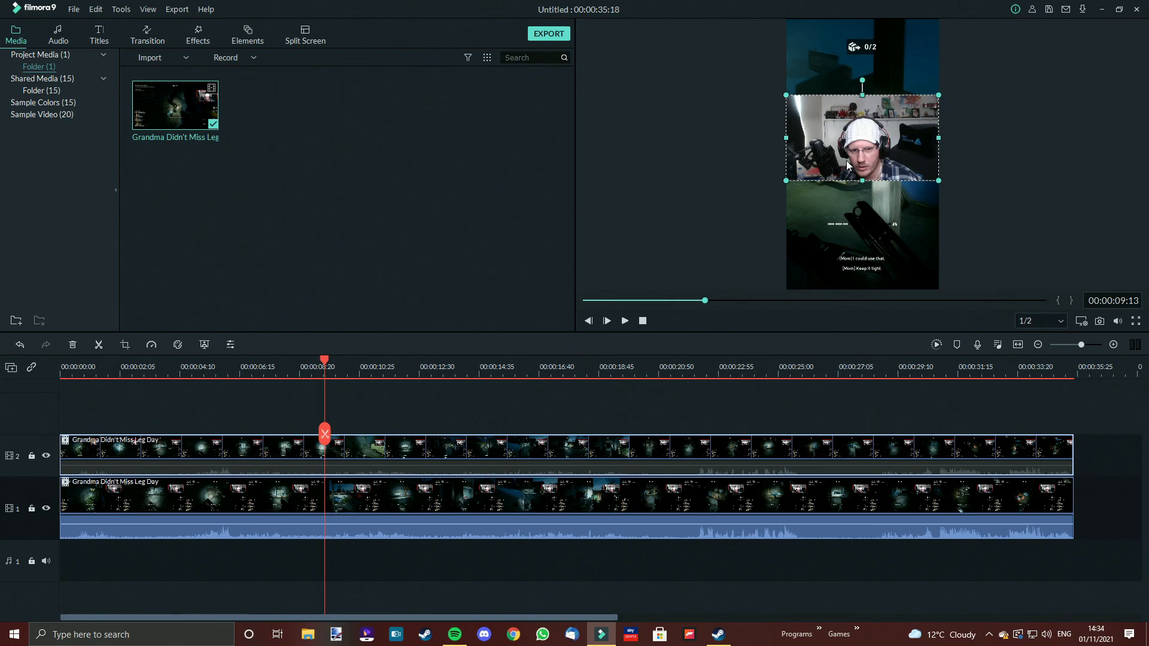
Move the facecam to the top of the vertical frame and shift the gameplay layer down beneath it
left_click_drag(846, 160, 843, 86)
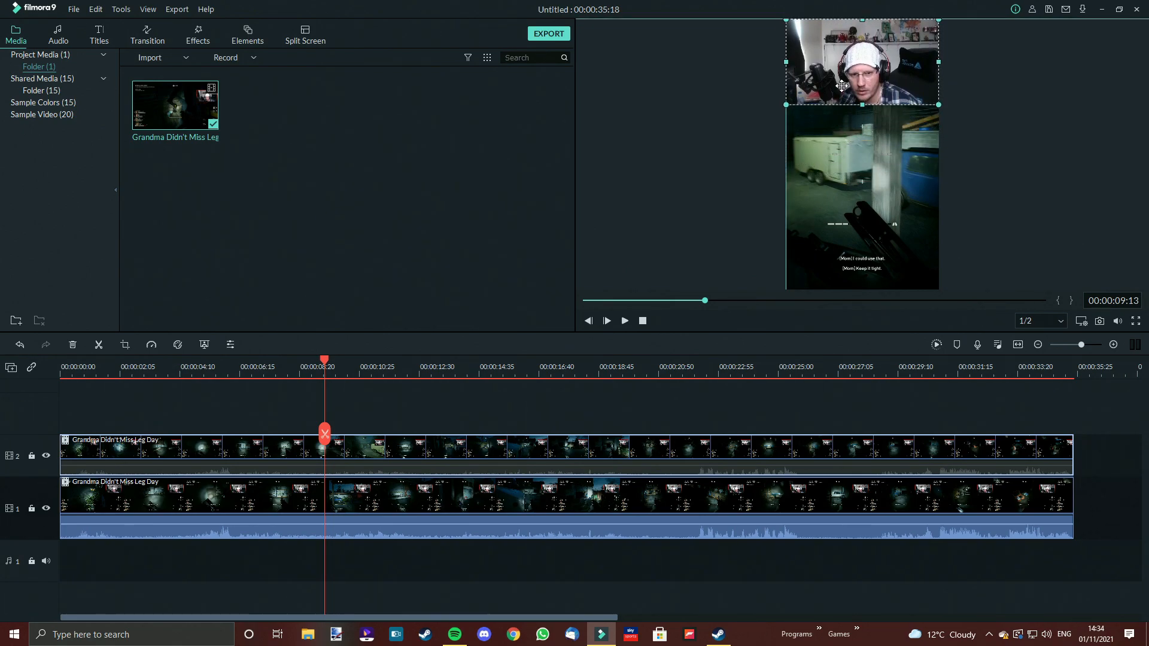
left_click(833, 174)
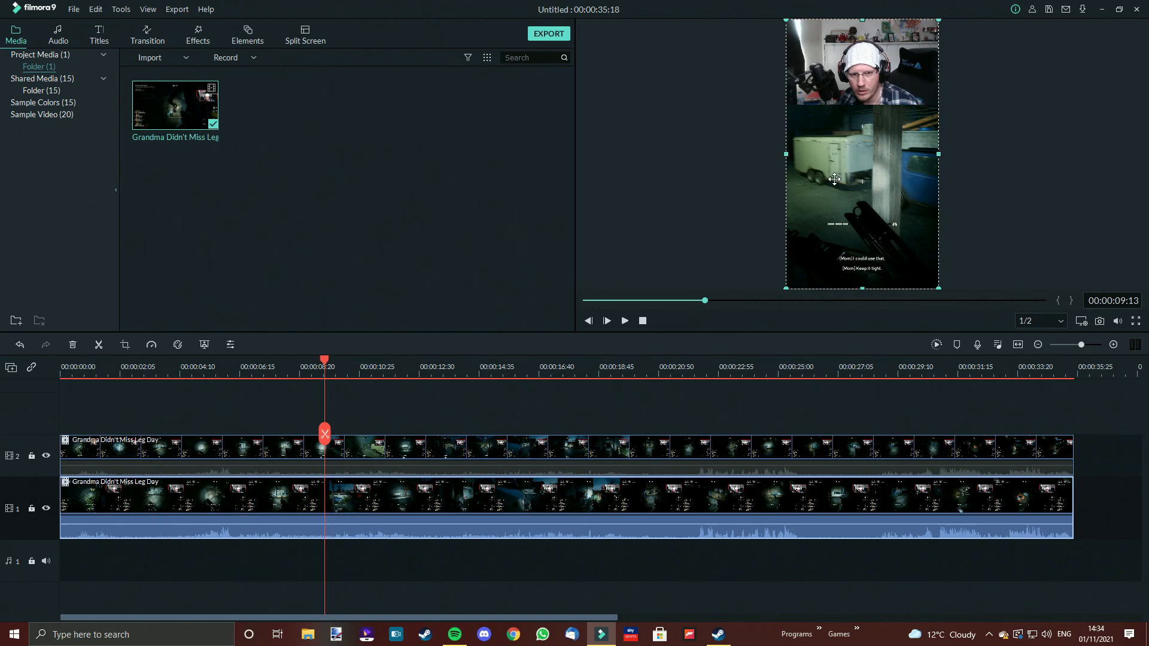
left_click_drag(834, 179, 821, 225)
right_click(830, 197)
left_click(820, 192)
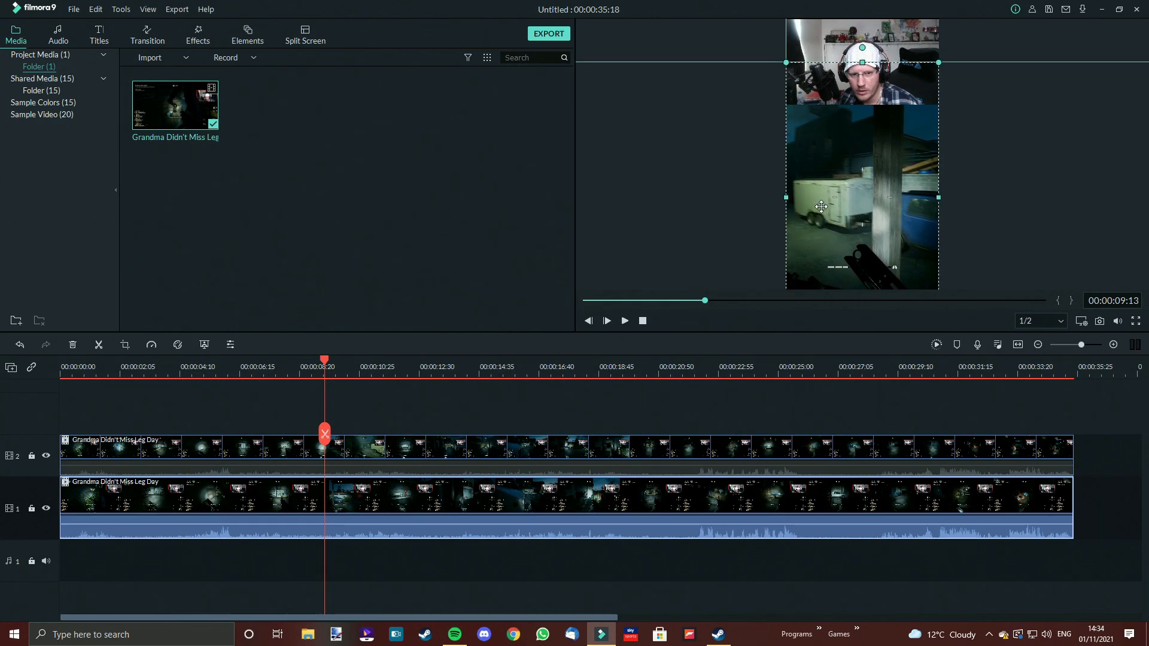
left_click(844, 49)
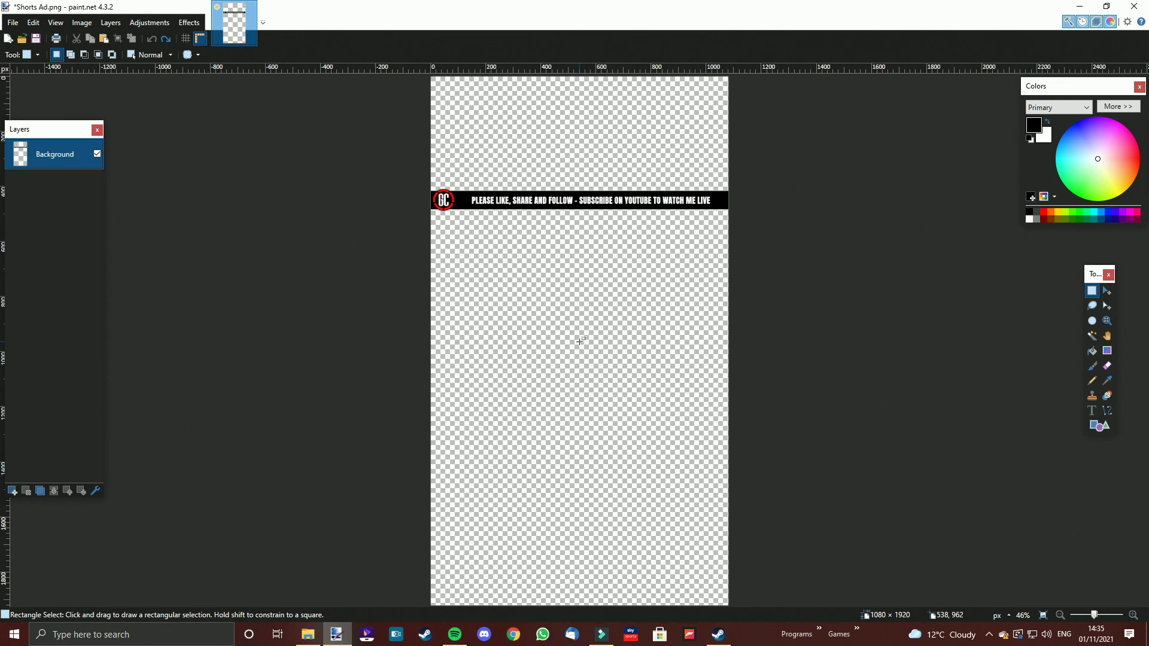
Import the Shorts Ad banner image and place it on a third video track spanning the whole clip
left_click_drag(400, 170, 803, 238)
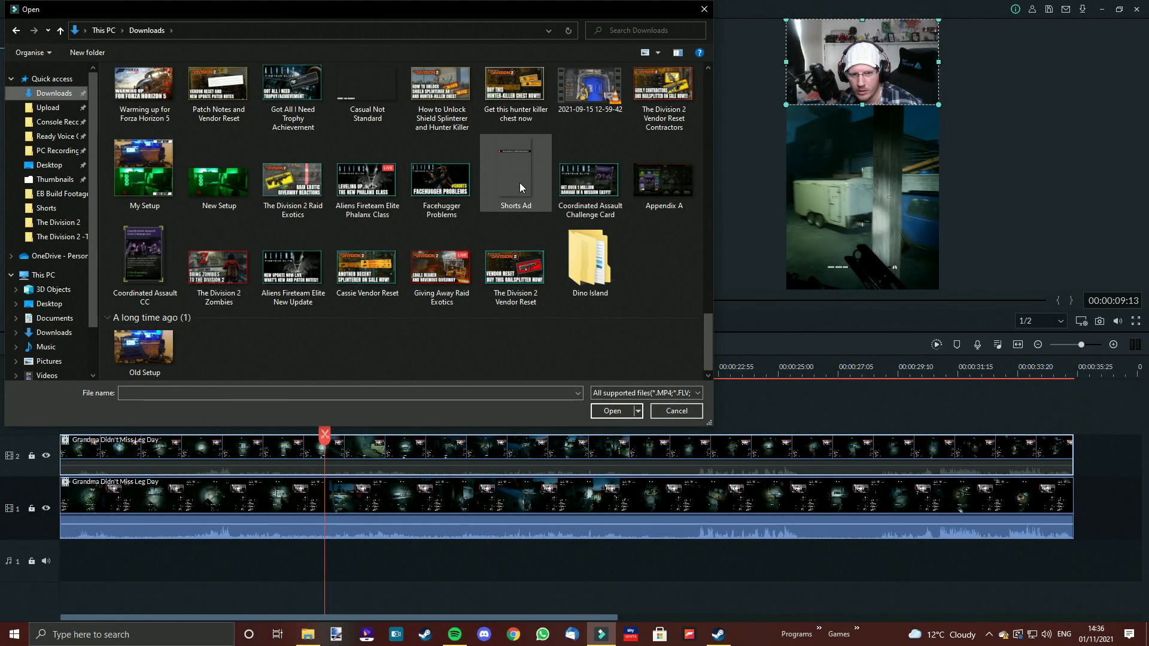
left_click(520, 188)
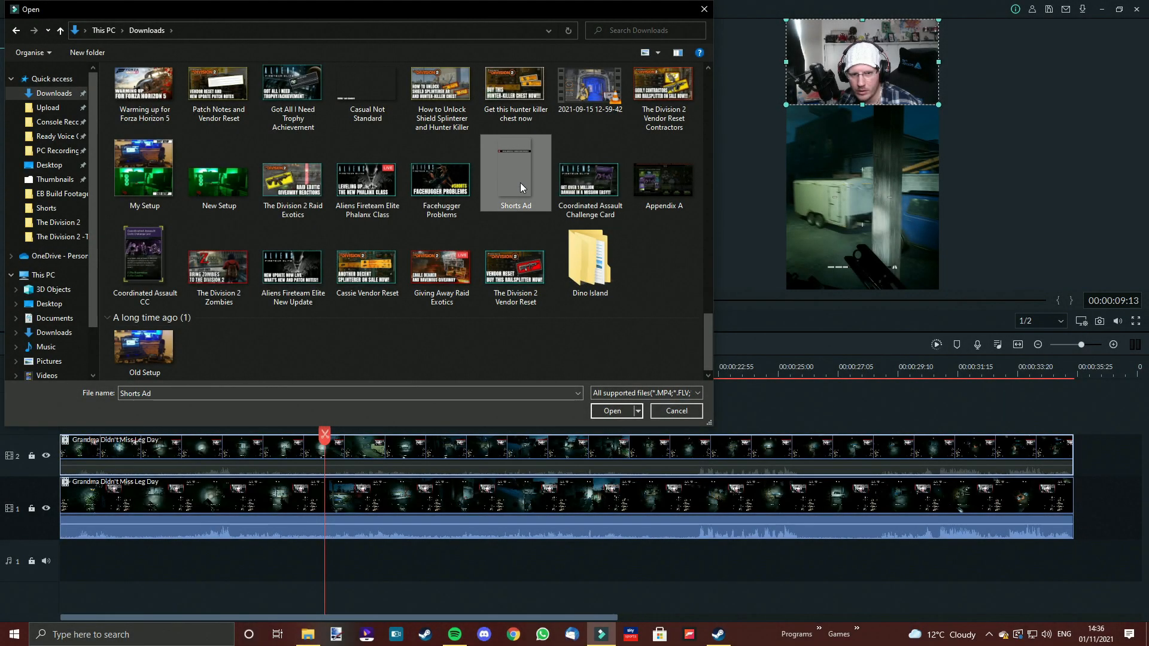
left_click(613, 411)
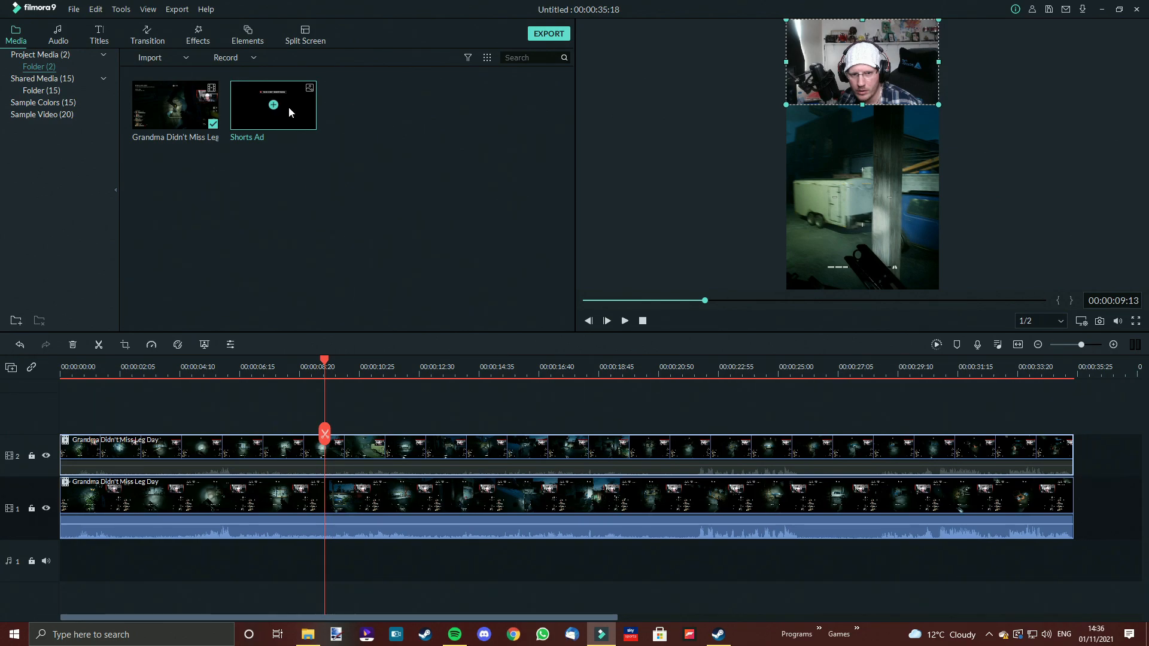
left_click_drag(298, 109, 1071, 441)
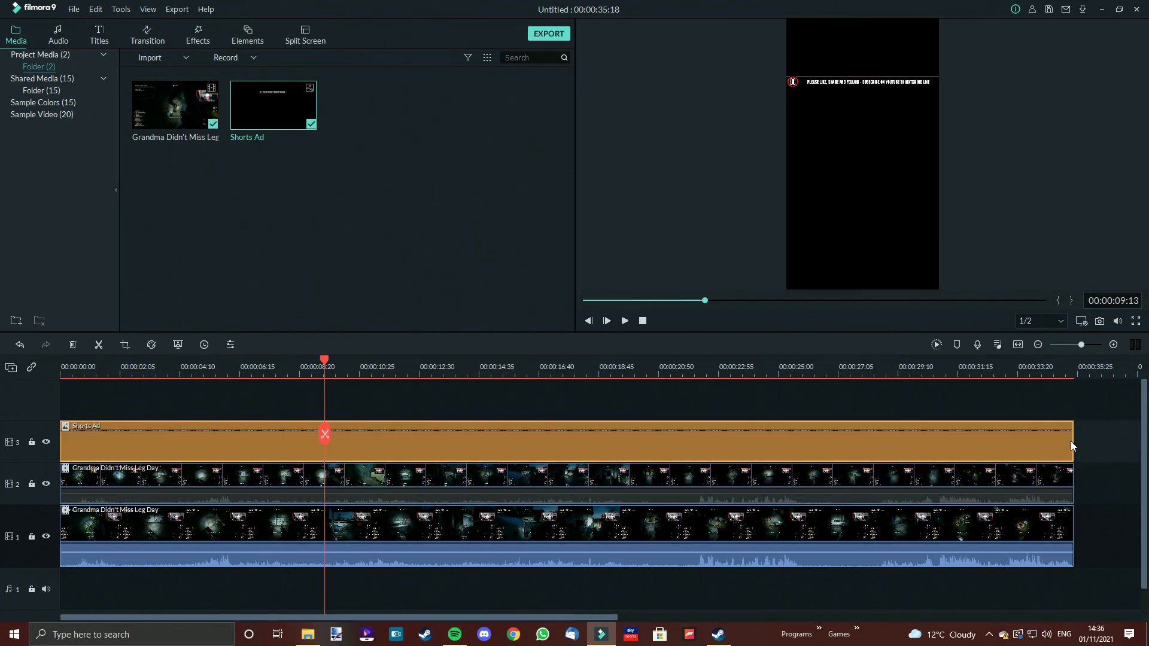
Move the banner down so it sits just below the facecam
left_click(508, 369)
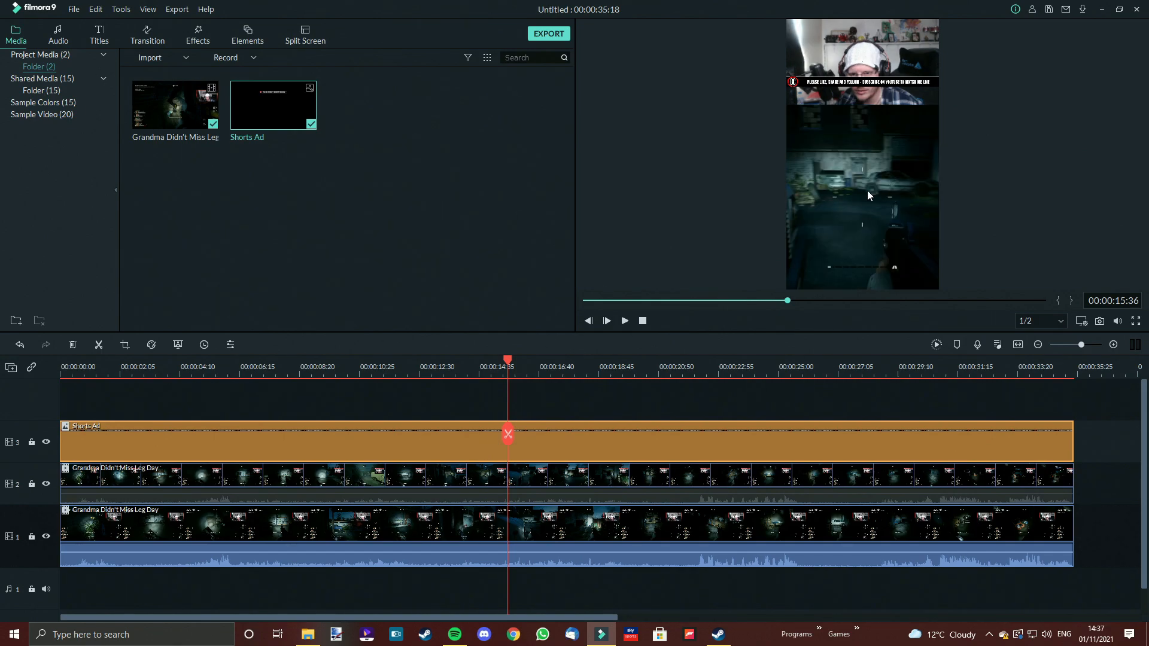
left_click_drag(835, 91, 836, 104)
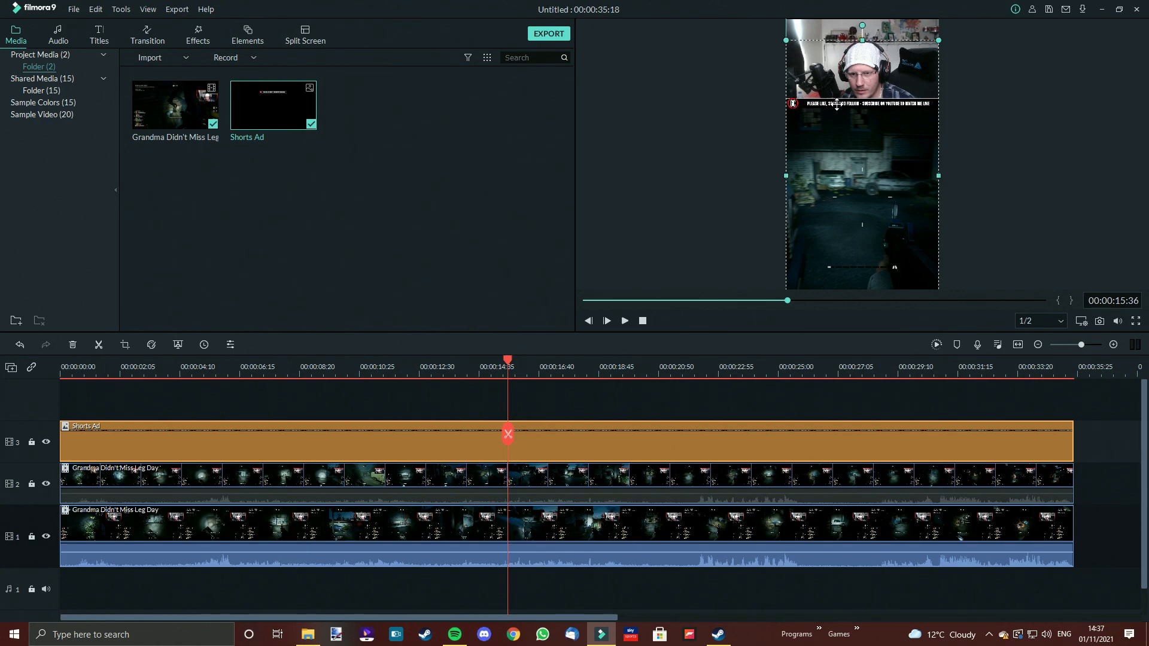
Open the export window and review the MP4 output settings, then close them
left_click(1043, 173)
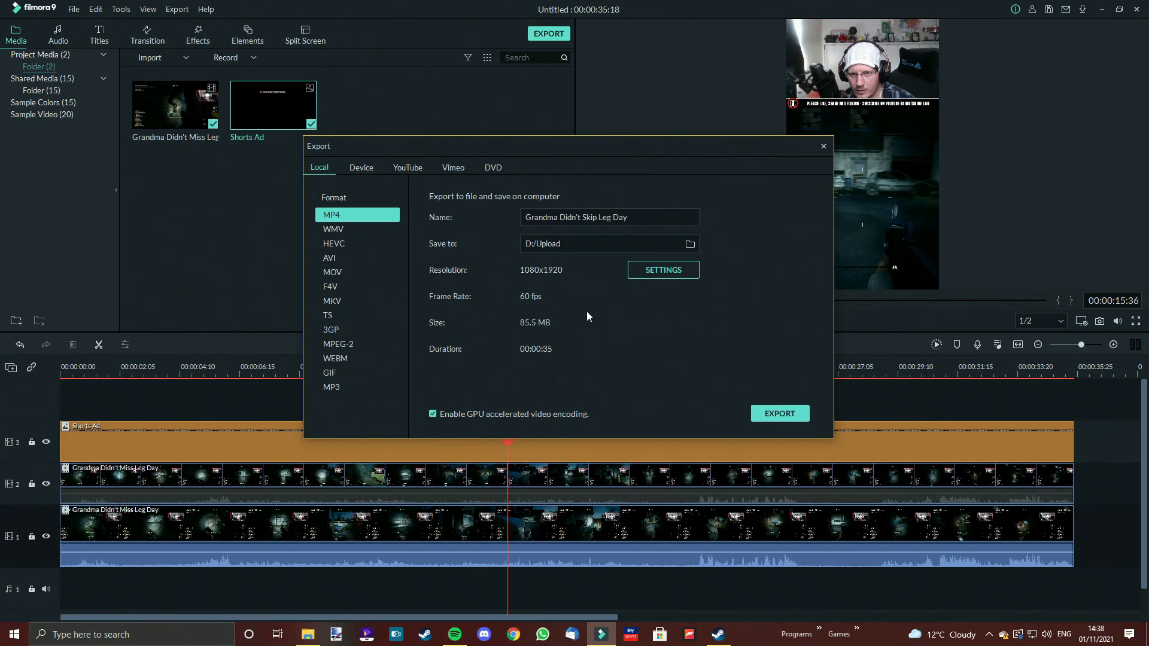
left_click(662, 270)
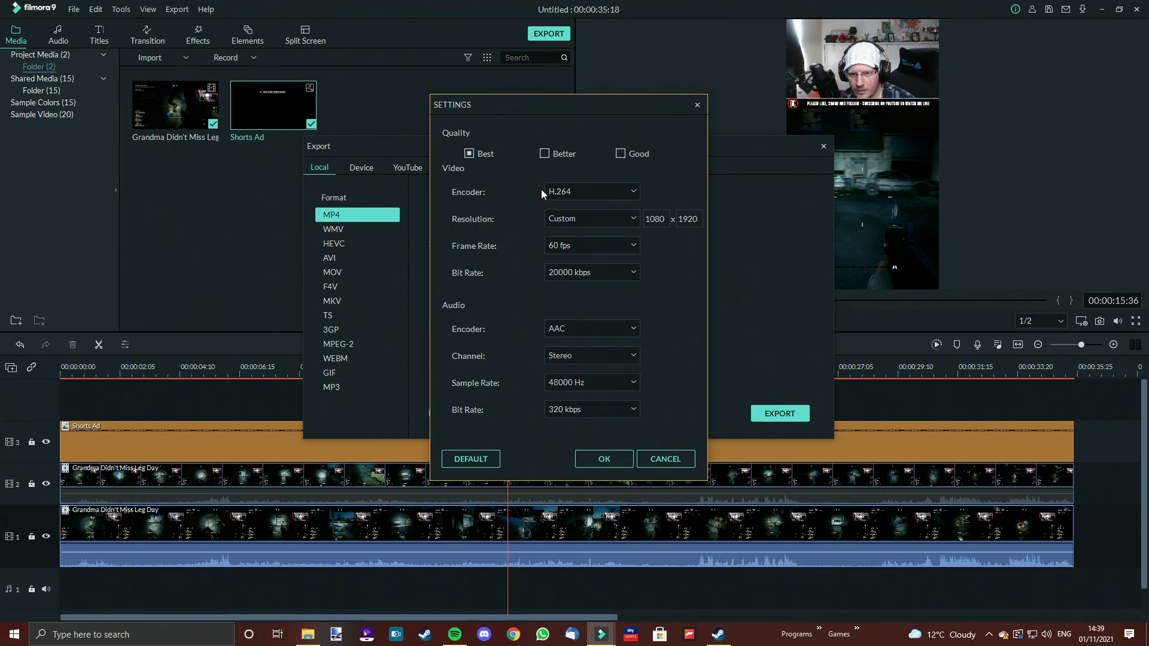
left_click(623, 463)
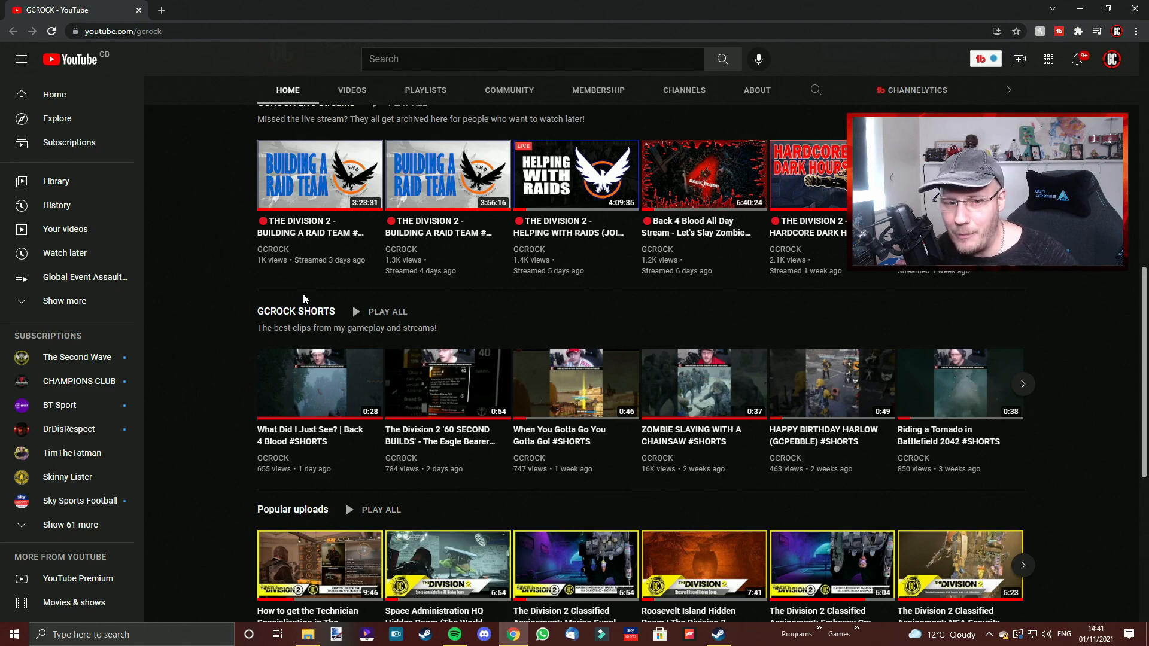
Switch to YouTube and browse the channel's Shorts, opening a published short to view the layout
scroll(303, 294, "down", 1)
scroll(303, 302, "up", 1)
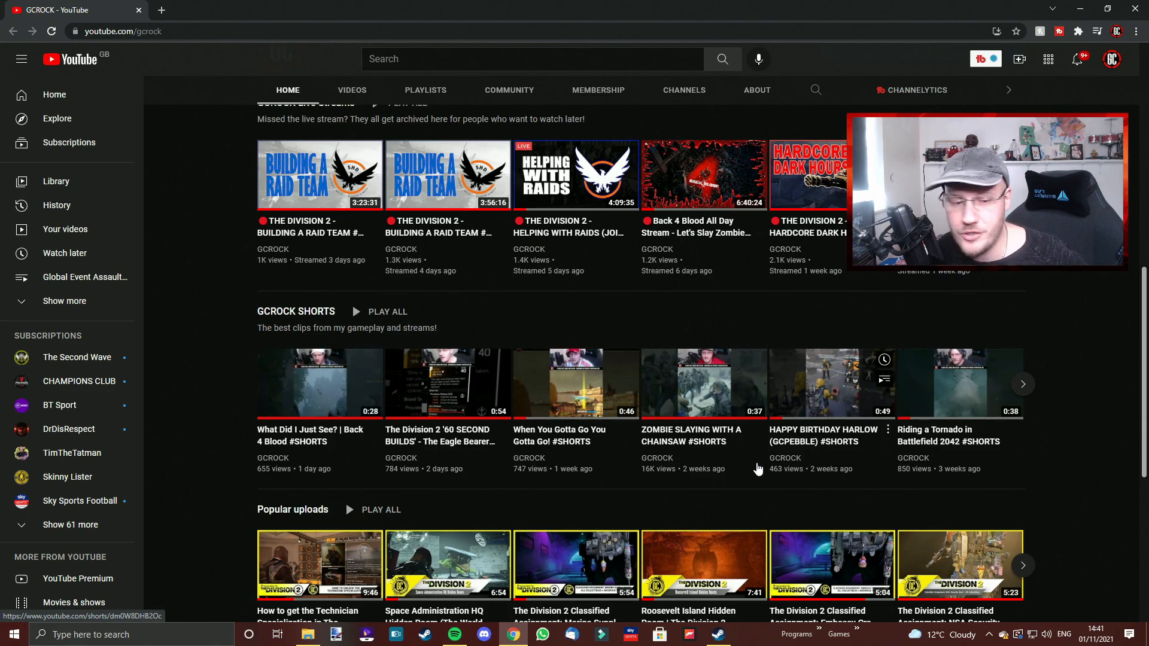
left_click(289, 441)
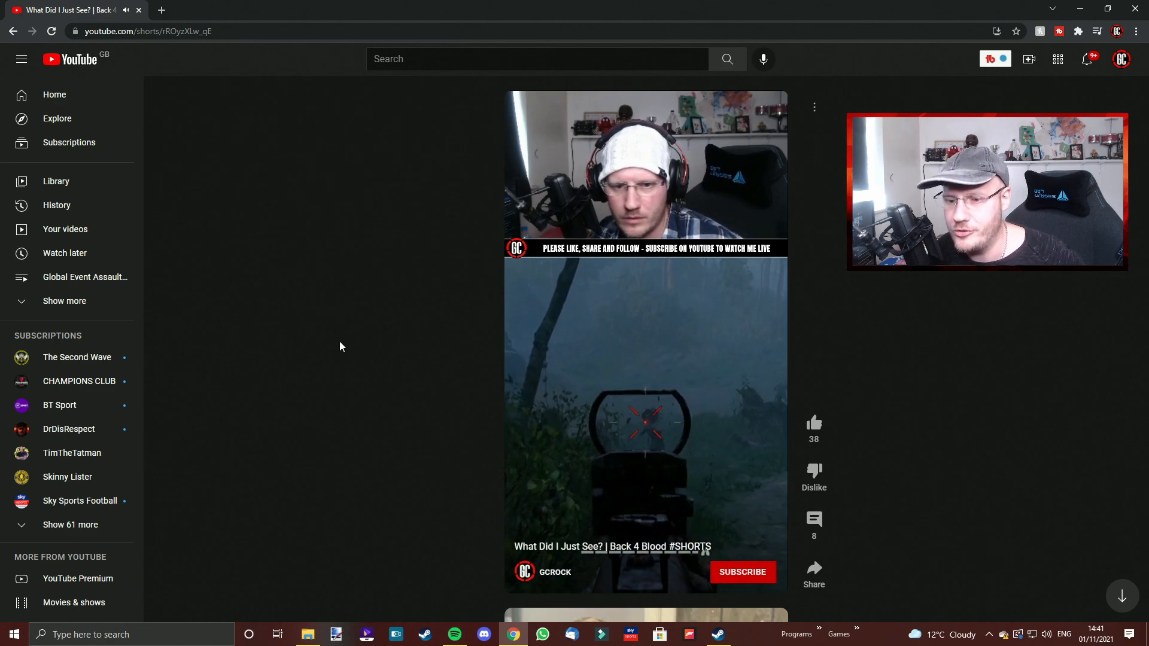
scroll(426, 342, "down", 4)
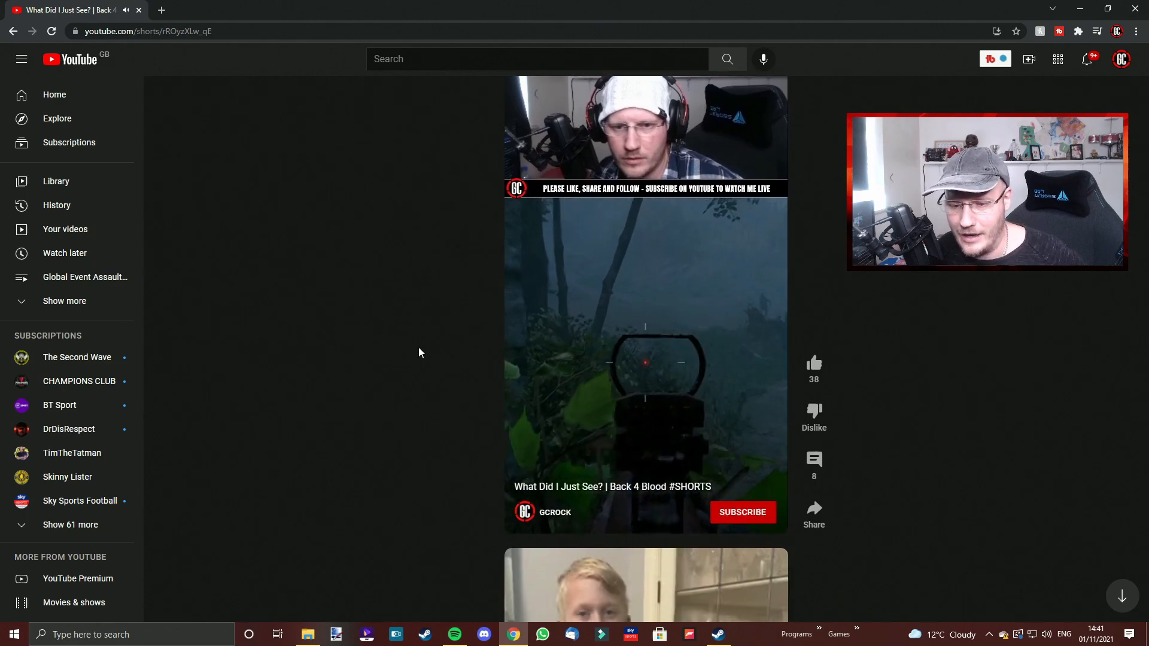
scroll(415, 353, "down", 10)
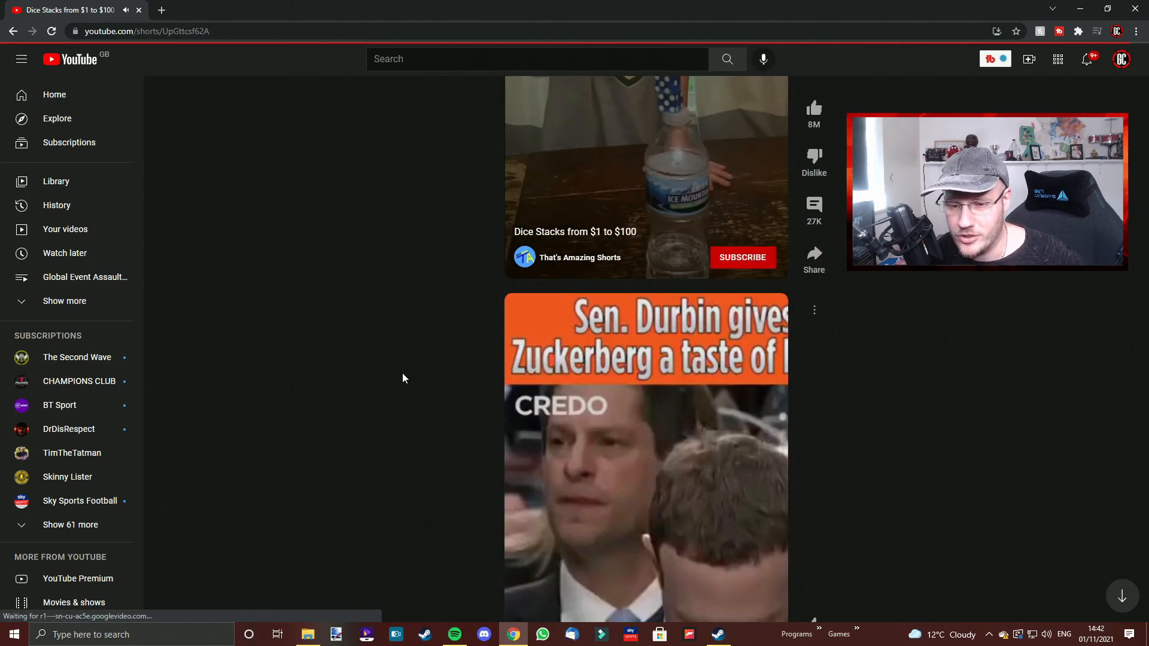
scroll(391, 389, "down", 3)
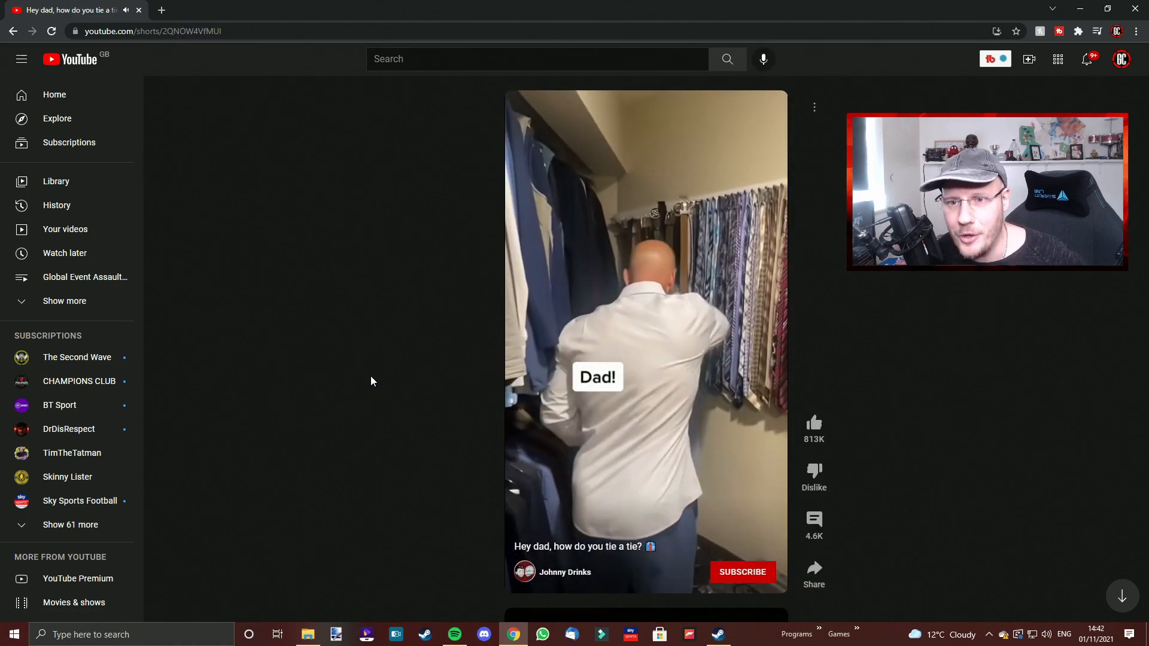
Scroll through more shorts, then open your own channel page from the account menu and examine its Shorts shelf
scroll(359, 369, "up", 10)
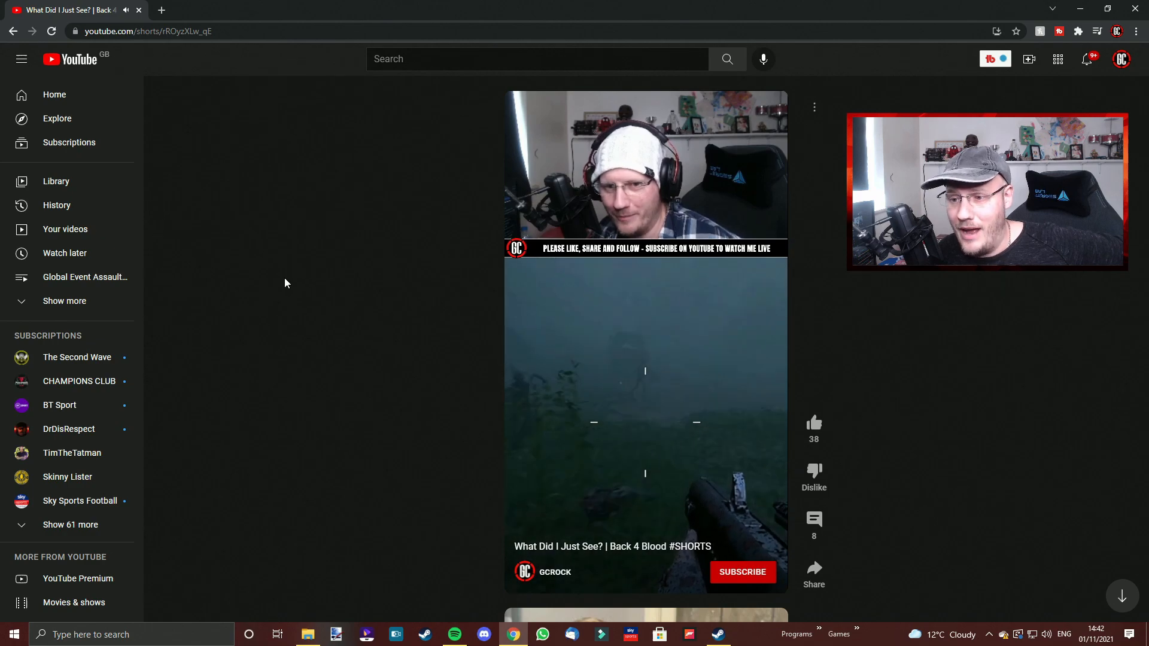
left_click(13, 31)
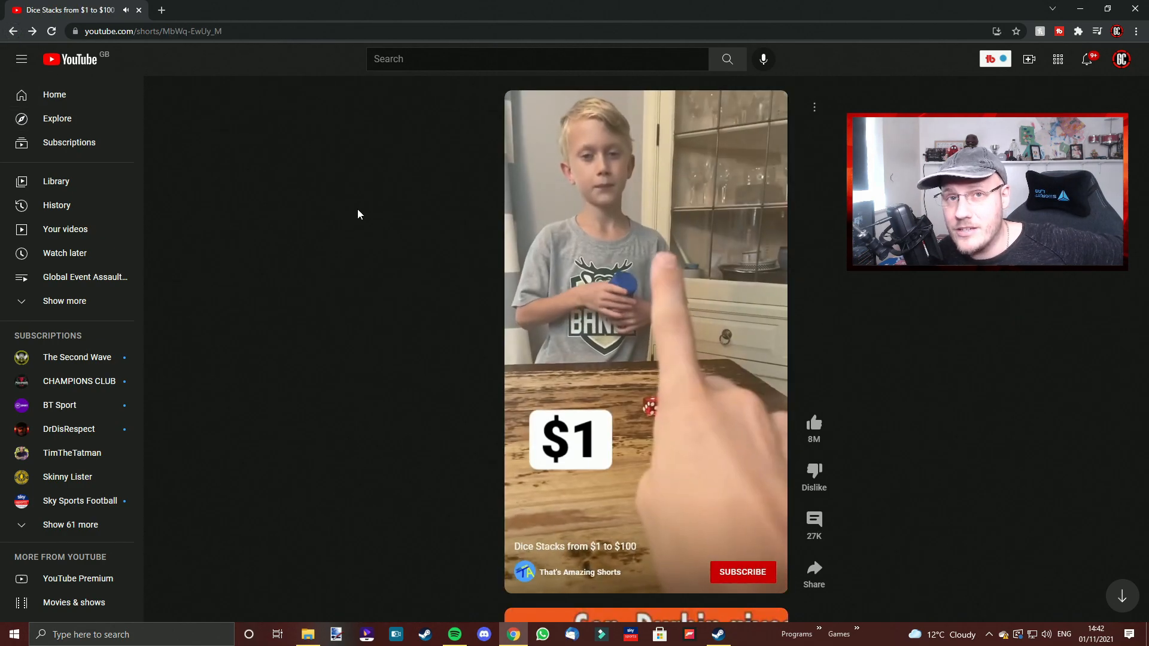
left_click(1121, 58)
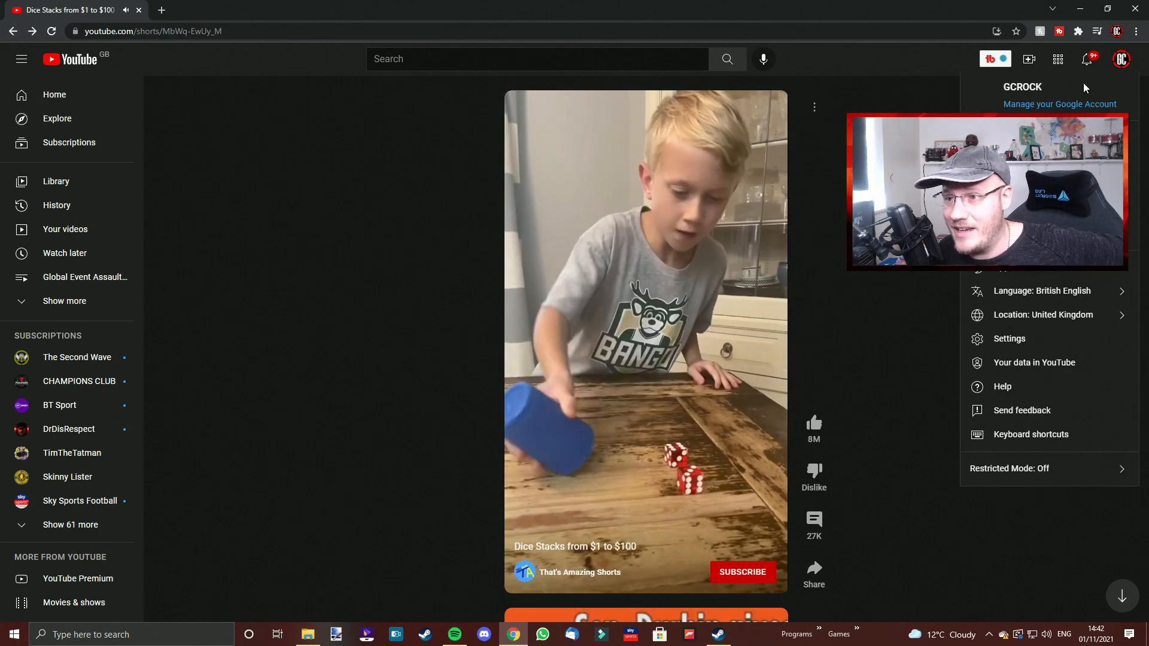
left_click(1023, 138)
scroll(556, 371, "down", 5)
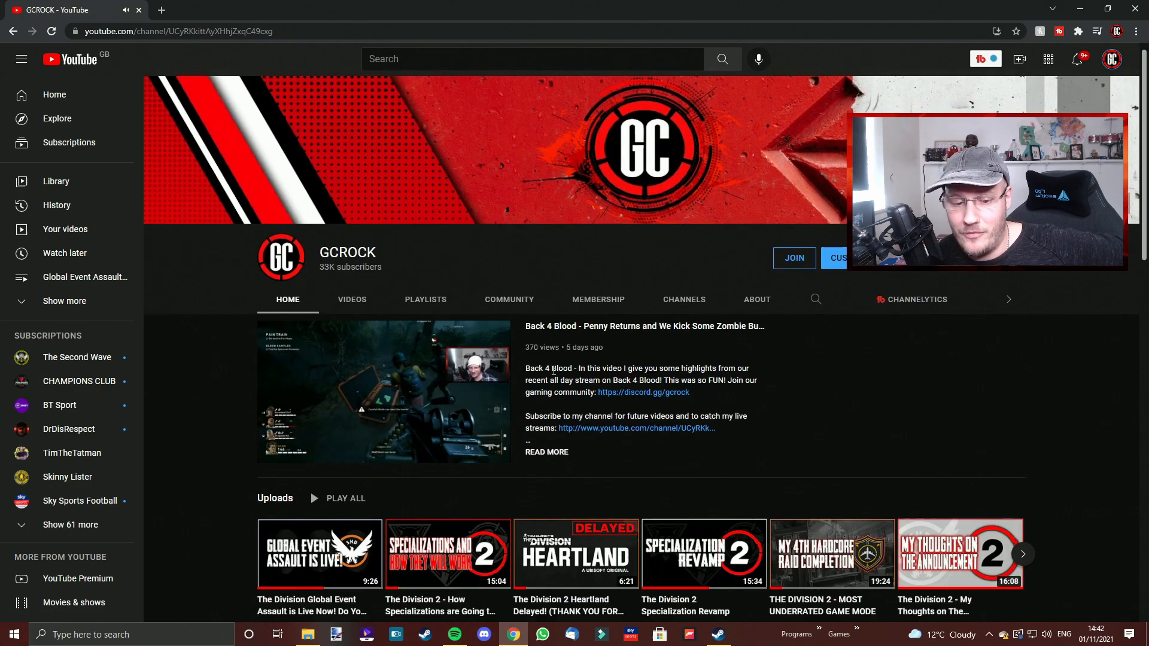
scroll(550, 377, "down", 5)
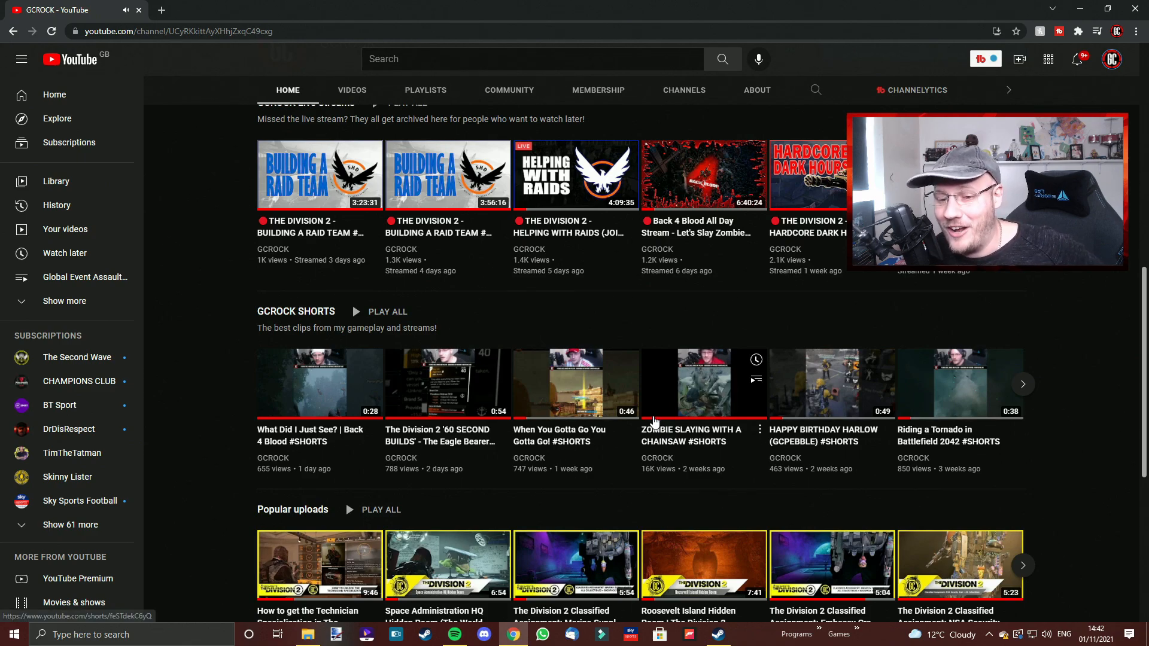
scroll(646, 422, "up", 5)
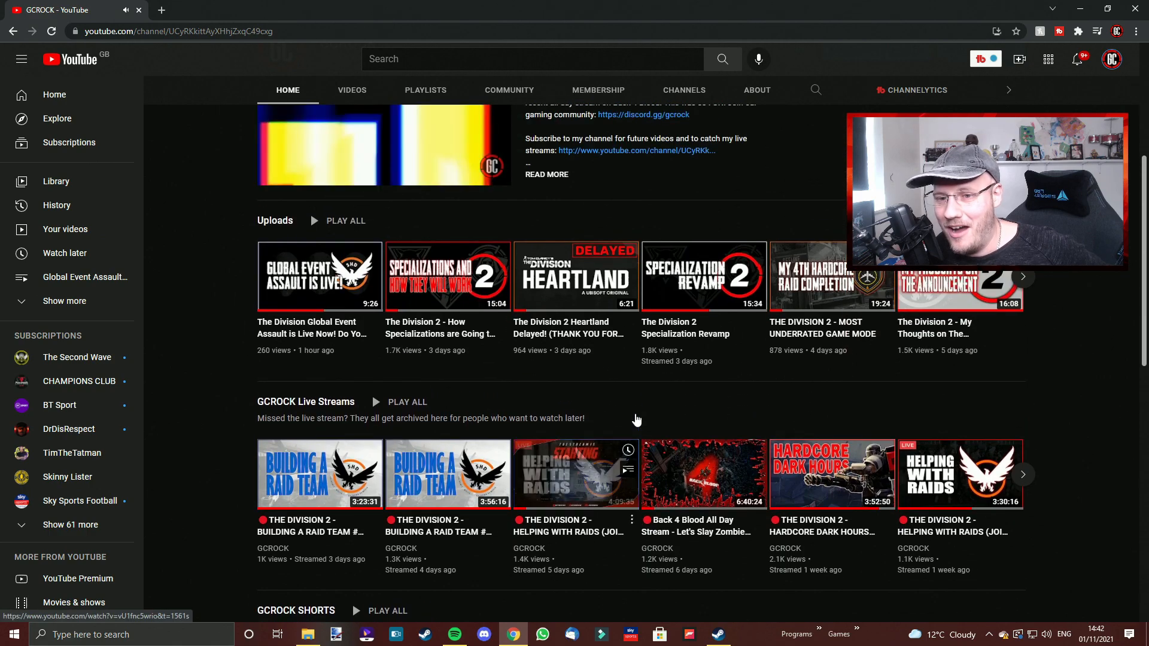
scroll(636, 421, "up", 2)
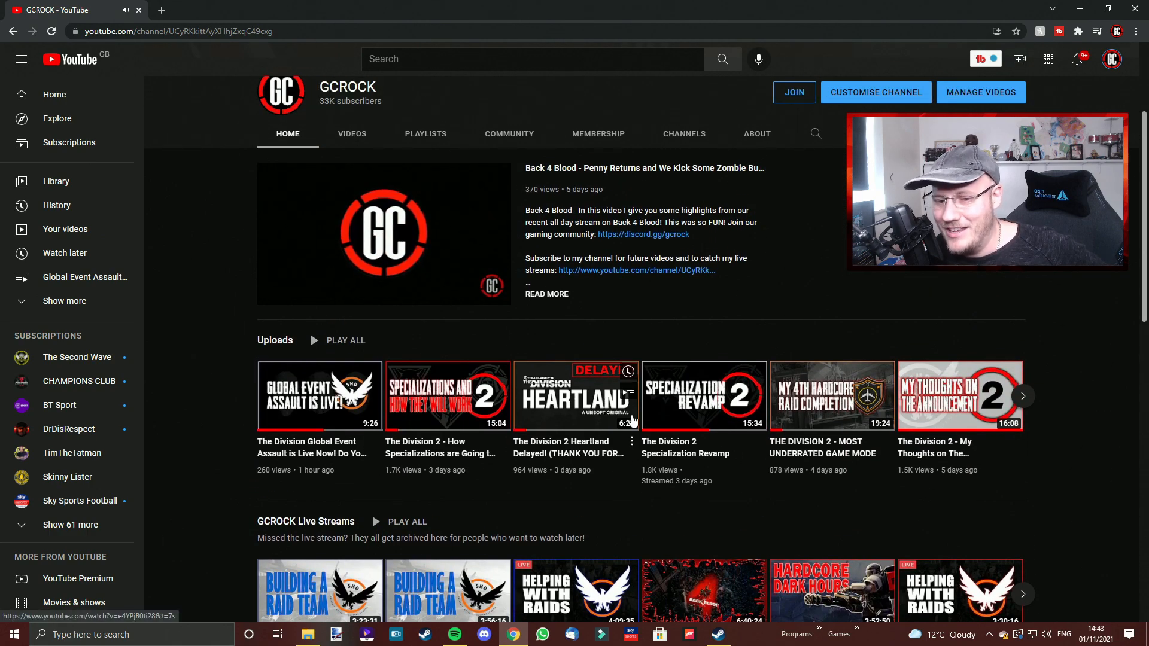